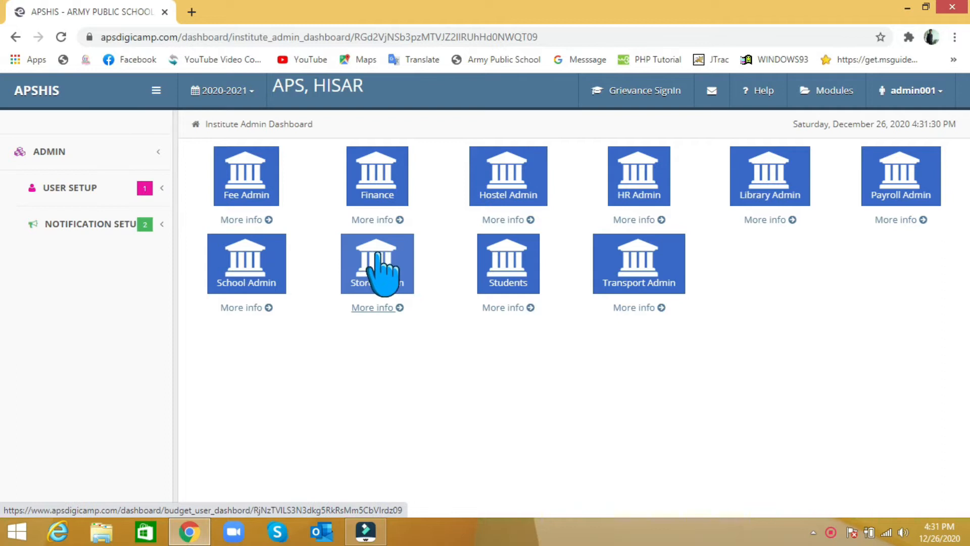
Open the Store Admin module and go to the Item page of the asset management setup.
{"action": "left_click", "coordinate": [375, 281]}
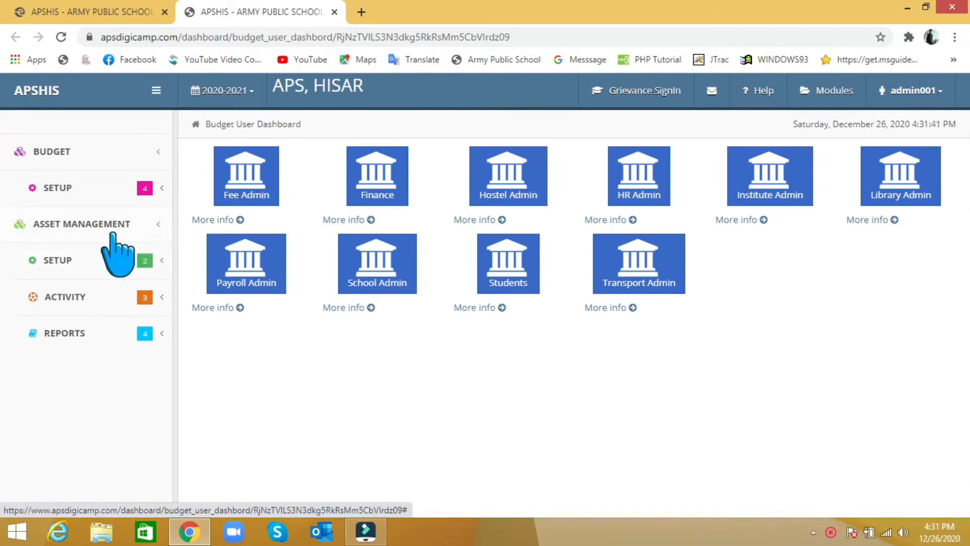
{"action": "left_click", "coordinate": [155, 266]}
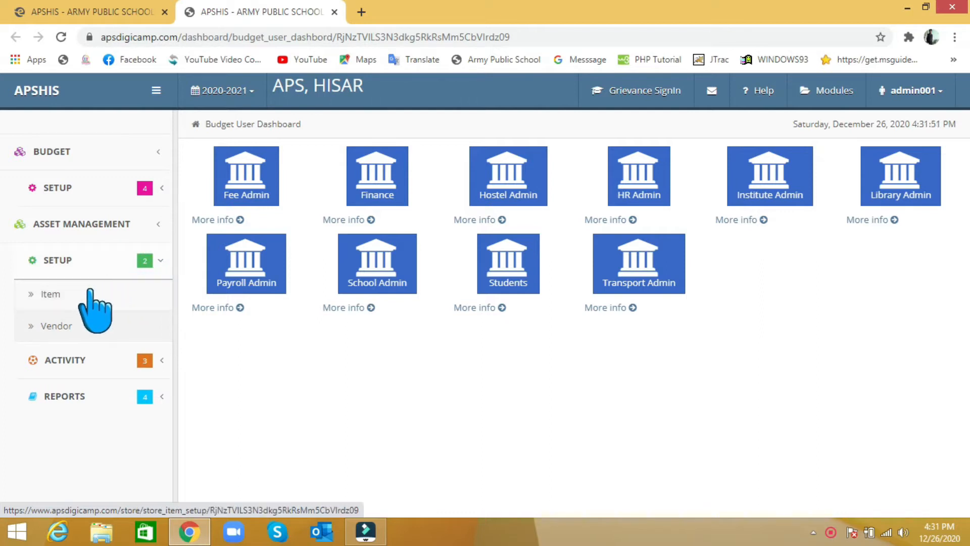
{"action": "left_click", "coordinate": [75, 296]}
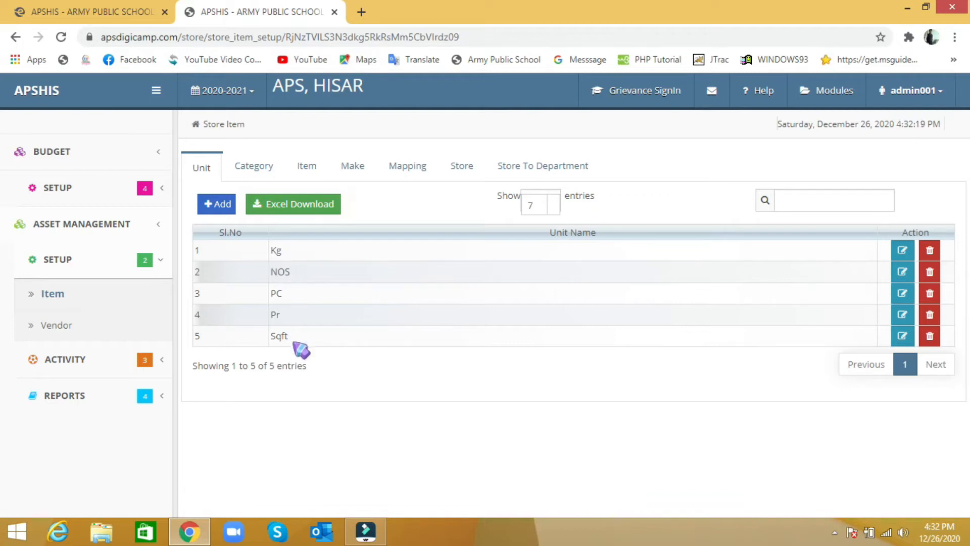
Look over the blank unit entry form, close it, and view the category, item and make lists.
{"action": "left_click", "coordinate": [218, 199]}
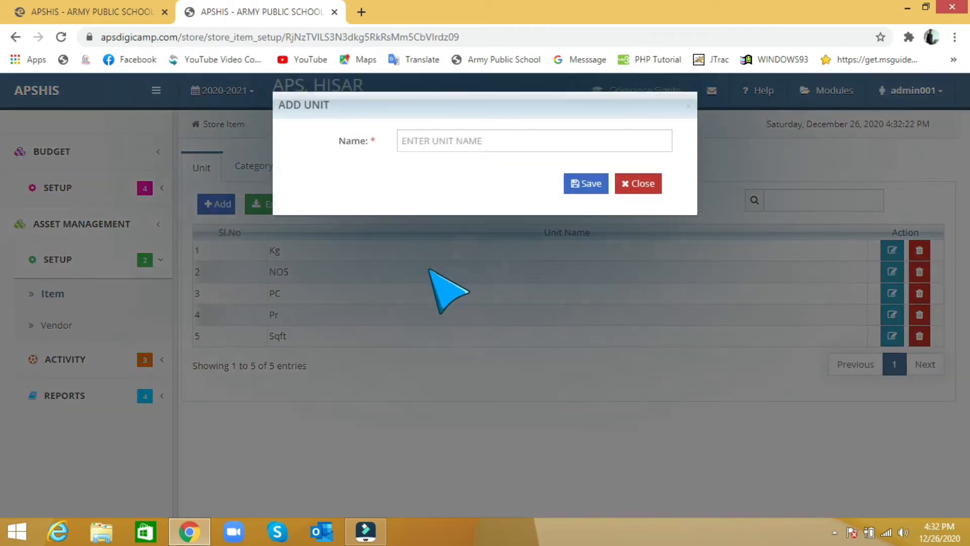
{"action": "left_click", "coordinate": [628, 186]}
{"action": "left_click", "coordinate": [255, 162]}
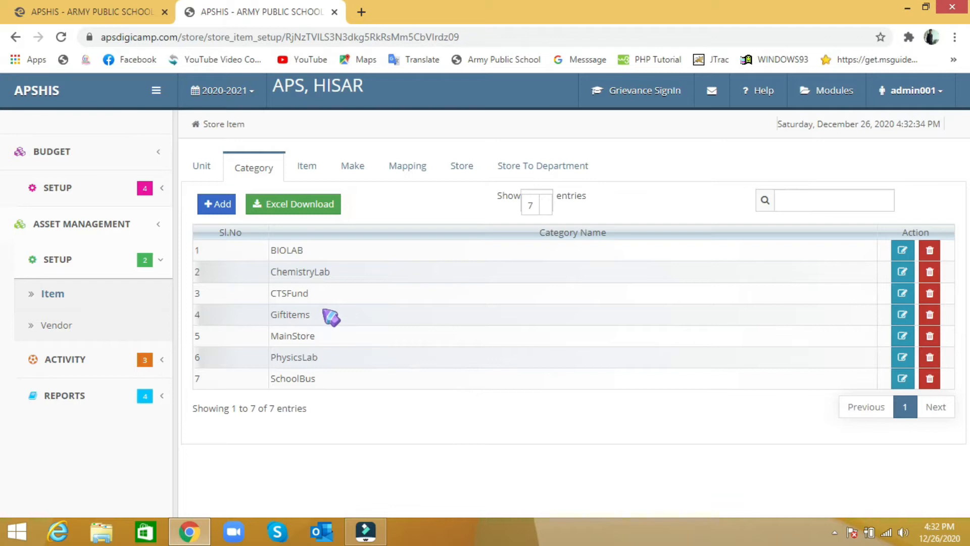
{"action": "left_click", "coordinate": [309, 170]}
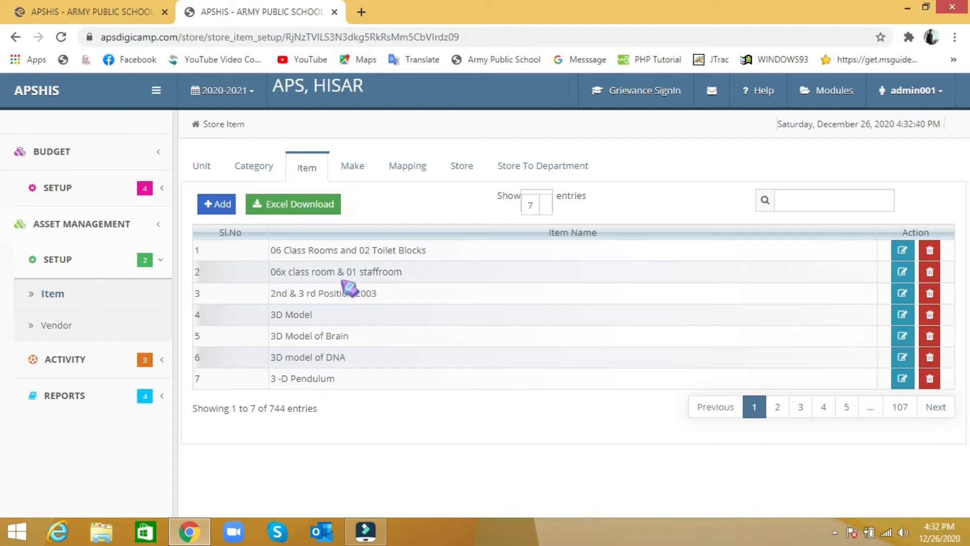
{"action": "left_click", "coordinate": [353, 168]}
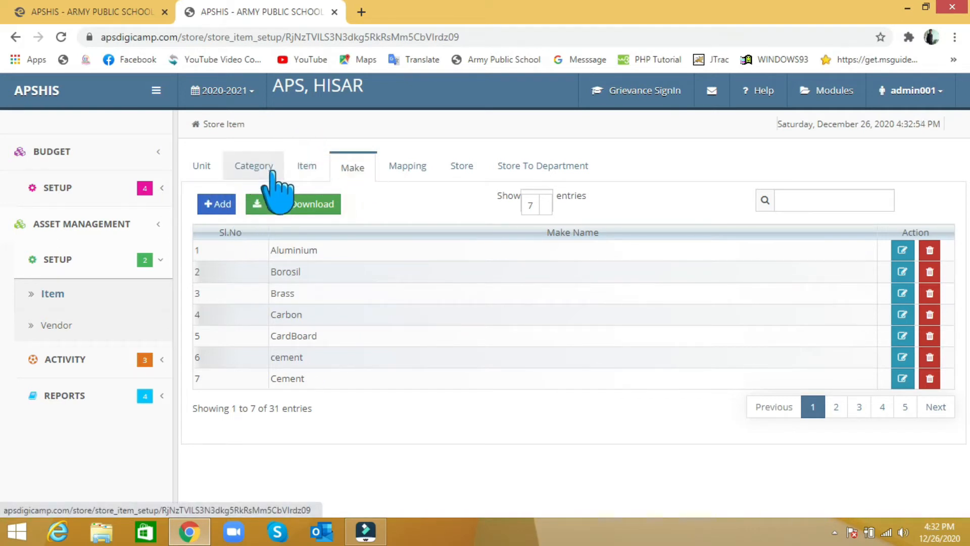
Start a new item mapping for "06 Class Rooms and 02 Toilet Blocks" with Borosil as the make.
{"action": "left_click", "coordinate": [409, 169]}
{"action": "left_click", "coordinate": [218, 203]}
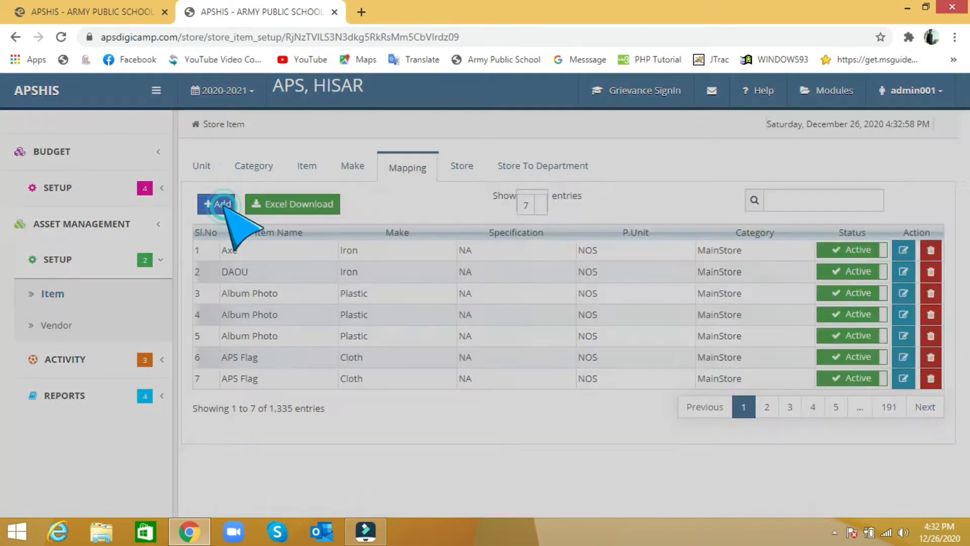
{"action": "left_click", "coordinate": [435, 160]}
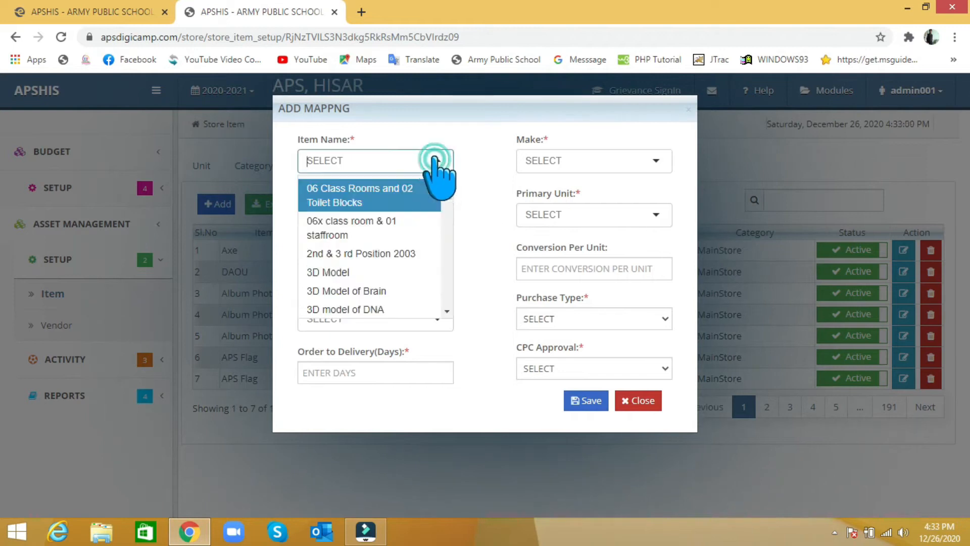
{"action": "left_click", "coordinate": [386, 197]}
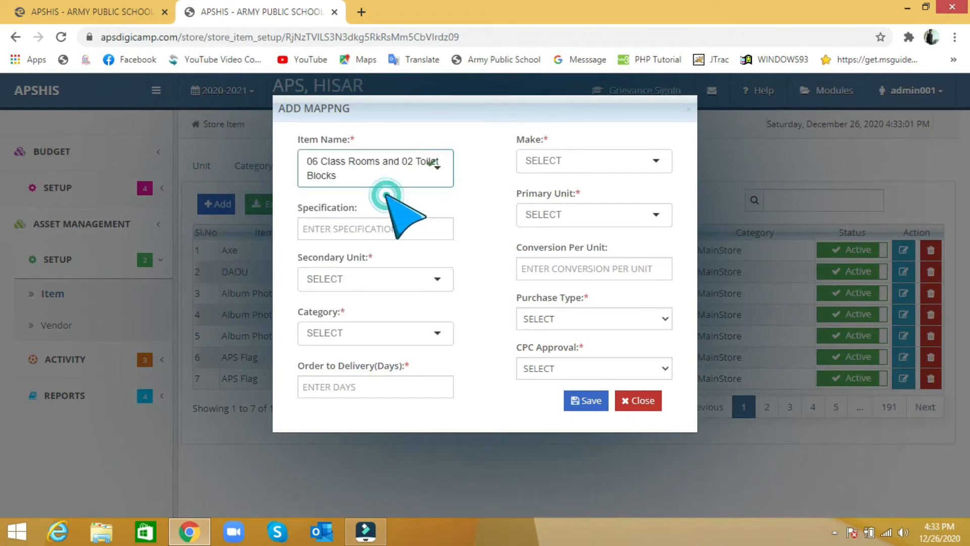
{"action": "left_click", "coordinate": [570, 169]}
{"action": "left_click", "coordinate": [570, 206]}
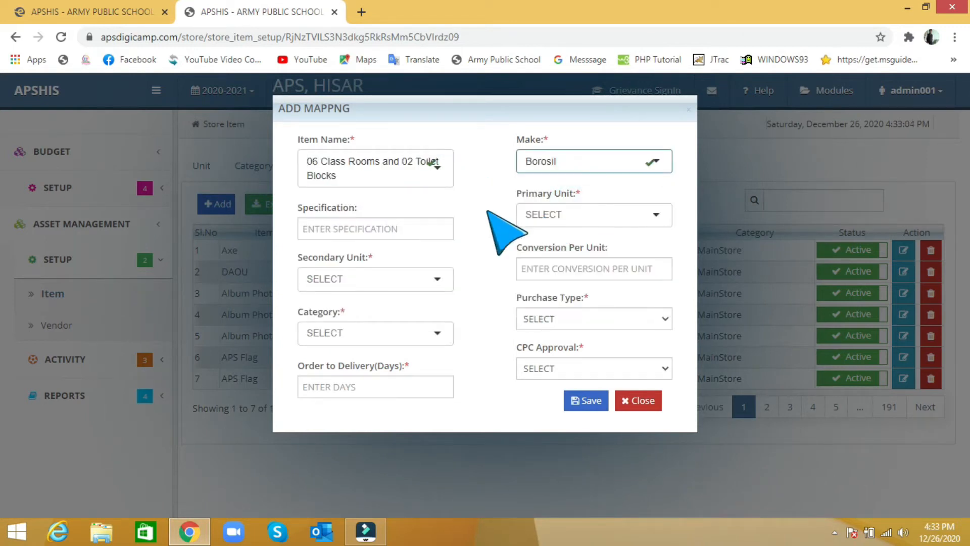
Choose Kg as the mapping's primary unit and ChemistryLab as its category, and close the form without saving.
{"action": "left_click", "coordinate": [381, 228]}
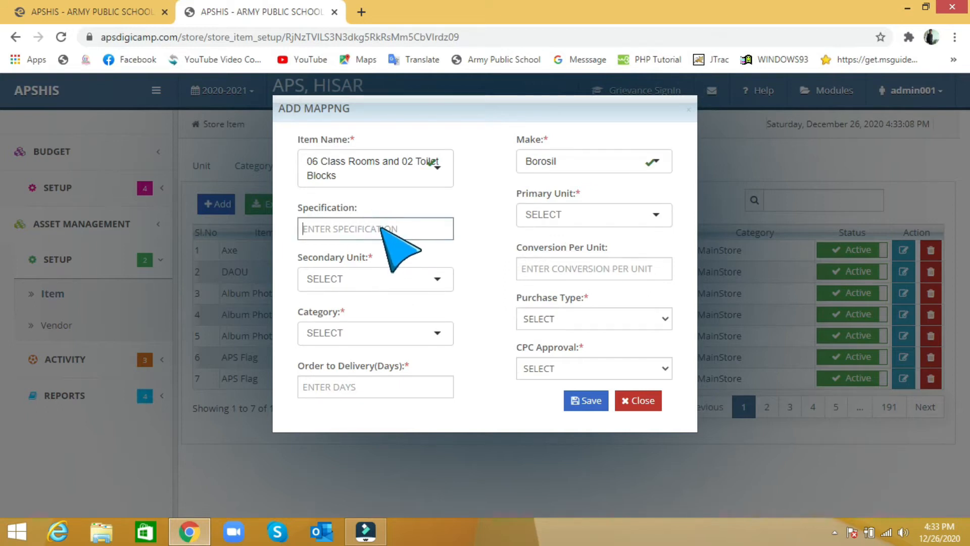
{"action": "left_click", "coordinate": [531, 216]}
{"action": "left_click", "coordinate": [531, 214]}
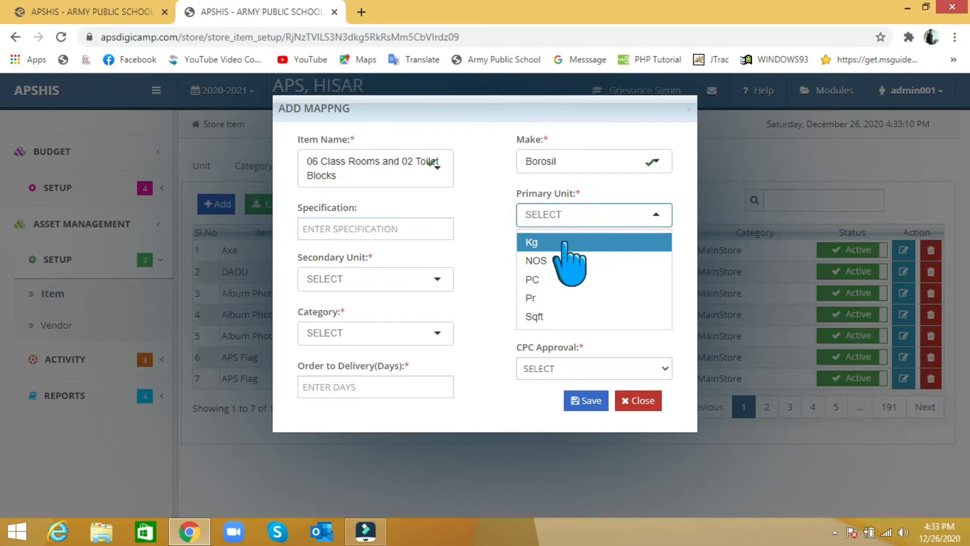
{"action": "left_click", "coordinate": [561, 243]}
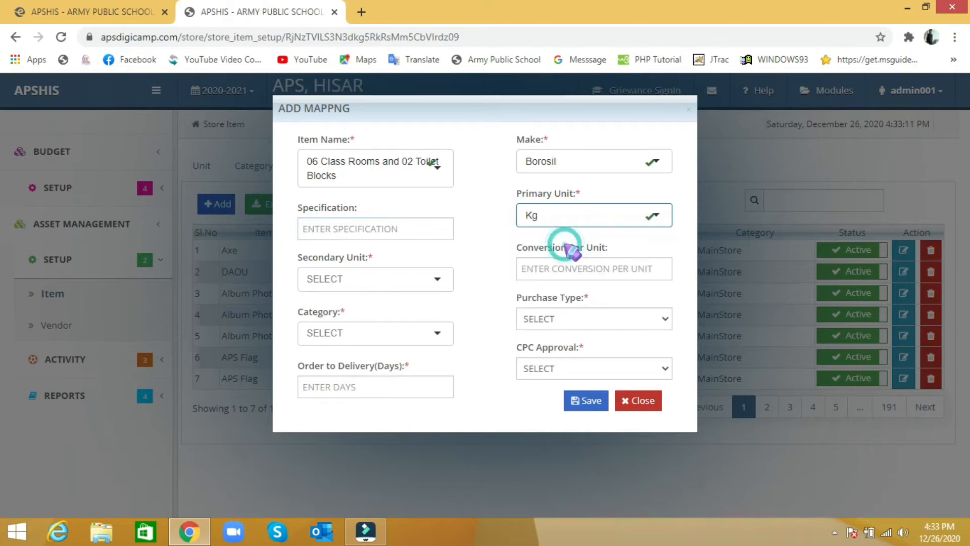
{"action": "left_click", "coordinate": [372, 334]}
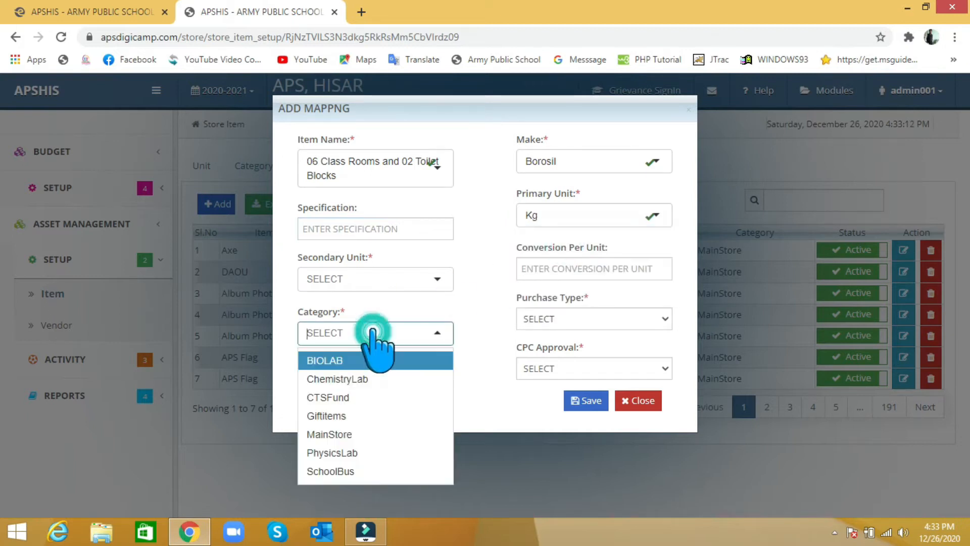
{"action": "left_click", "coordinate": [382, 380]}
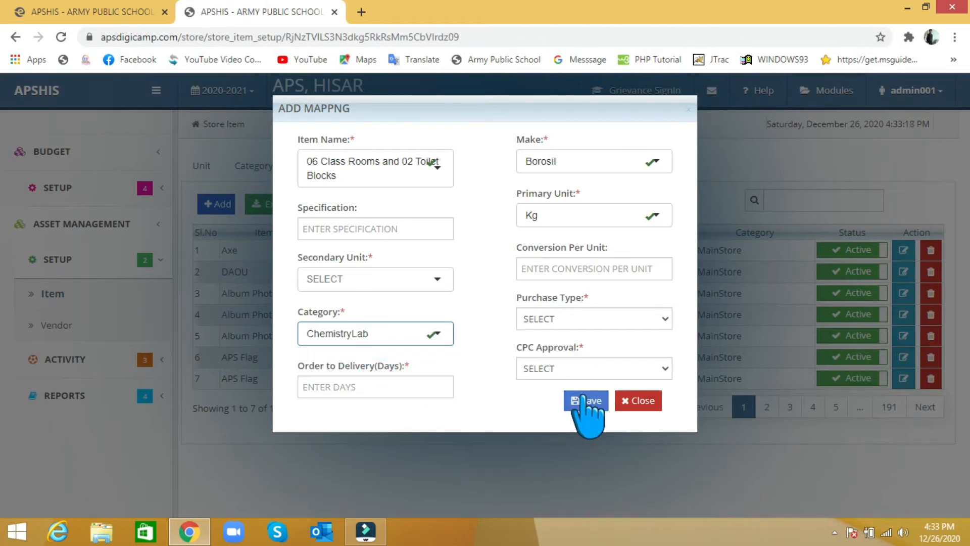
{"action": "left_click", "coordinate": [625, 400]}
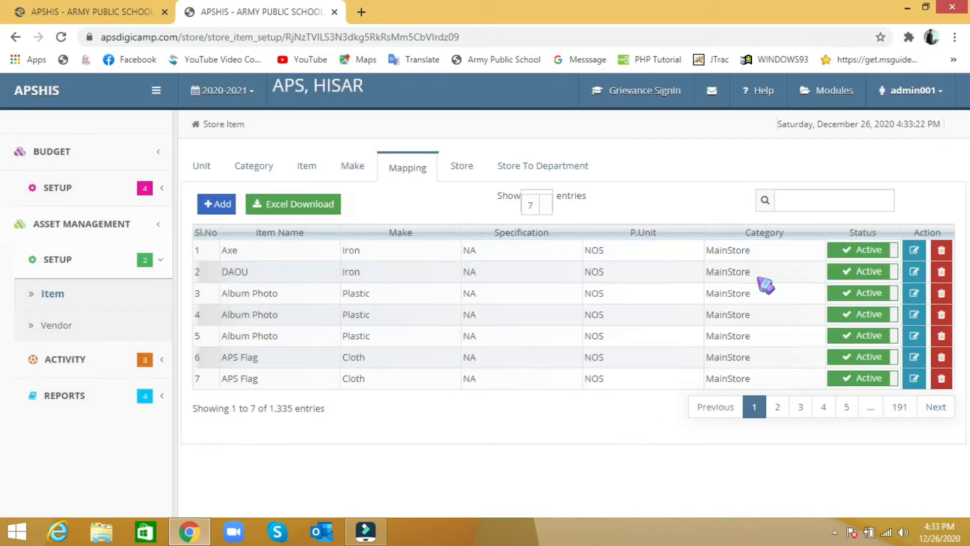
Set the status of the Axe item mapping to inactive.
{"action": "left_click", "coordinate": [865, 250]}
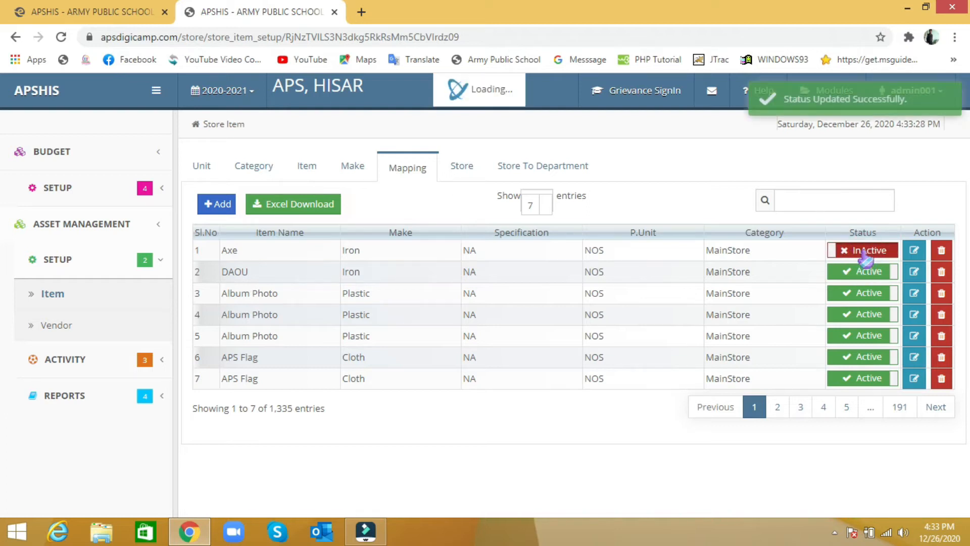
{"action": "left_click", "coordinate": [864, 253]}
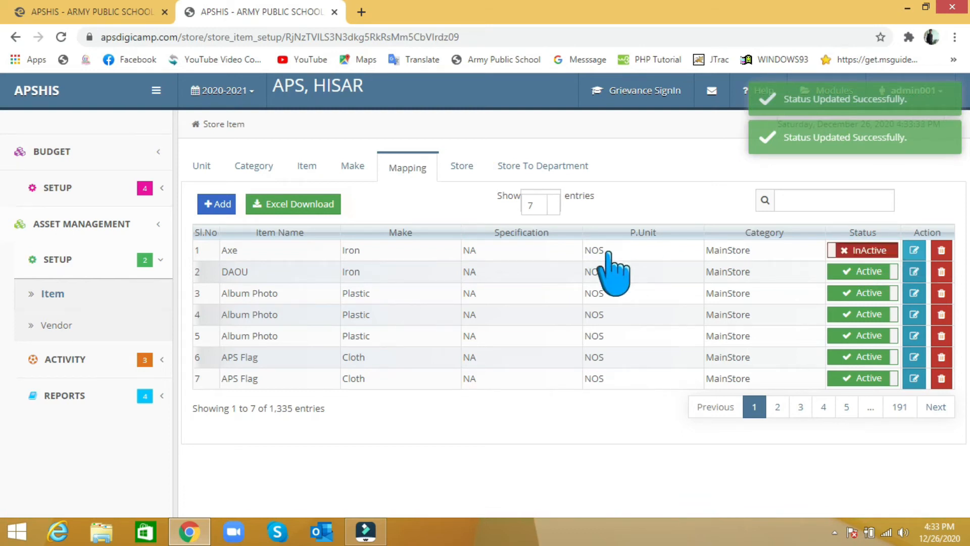
View the list of stores and check the name of the listed store.
{"action": "left_click", "coordinate": [461, 167]}
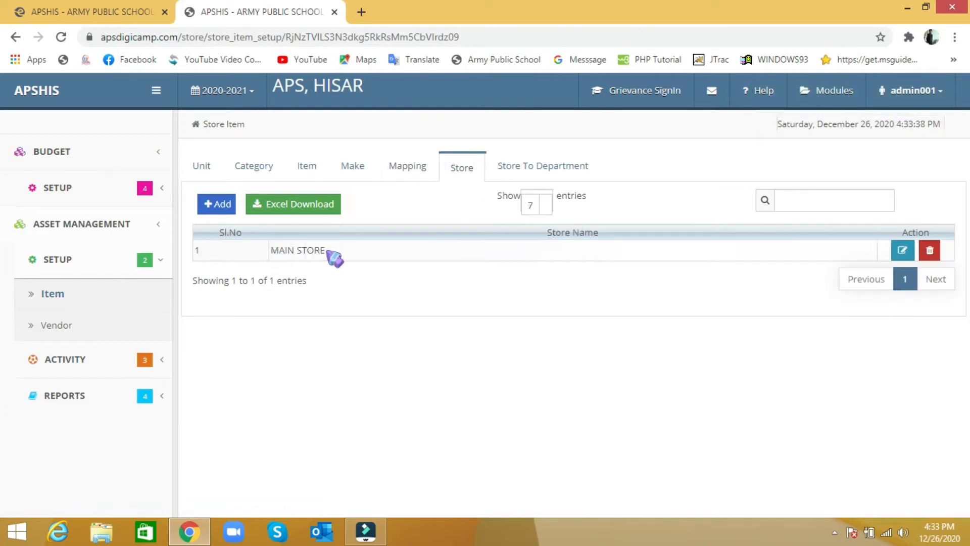
{"action": "left_click_drag", "start_coordinate": [328, 251], "coordinate": [273, 257]}
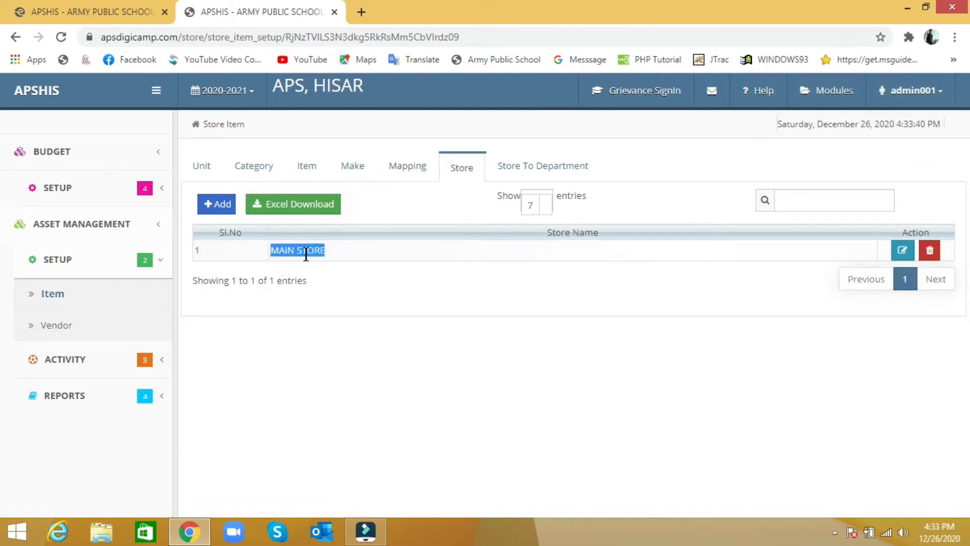
{"action": "left_click", "coordinate": [345, 259]}
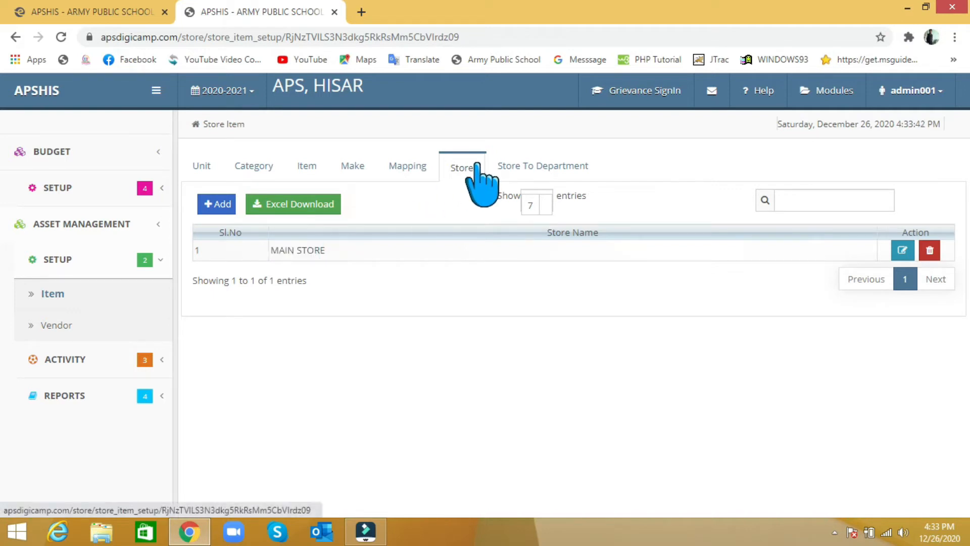
Start a store-to-department mapping for the FINANCE department, view the available stores, and close the form without saving.
{"action": "left_click", "coordinate": [529, 169]}
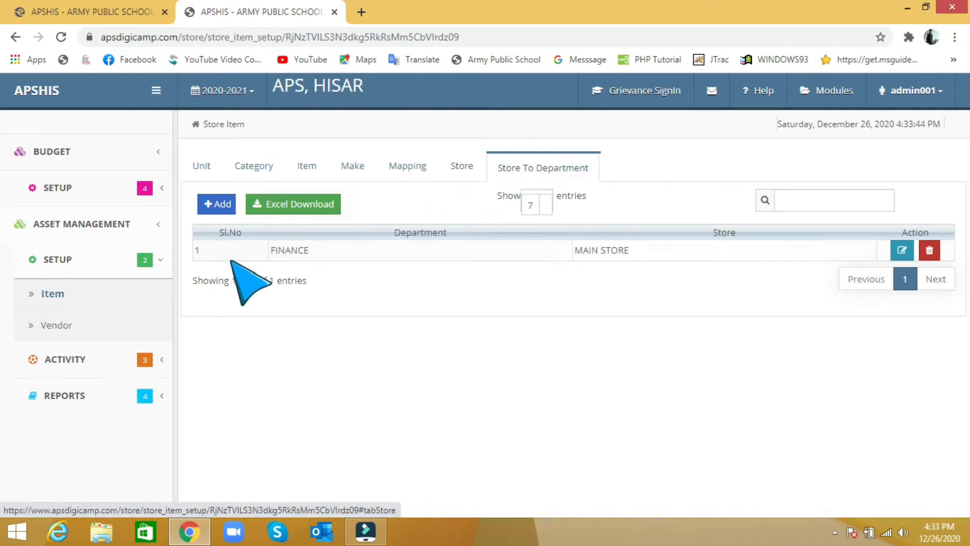
{"action": "left_click", "coordinate": [217, 204]}
{"action": "left_click", "coordinate": [432, 145]}
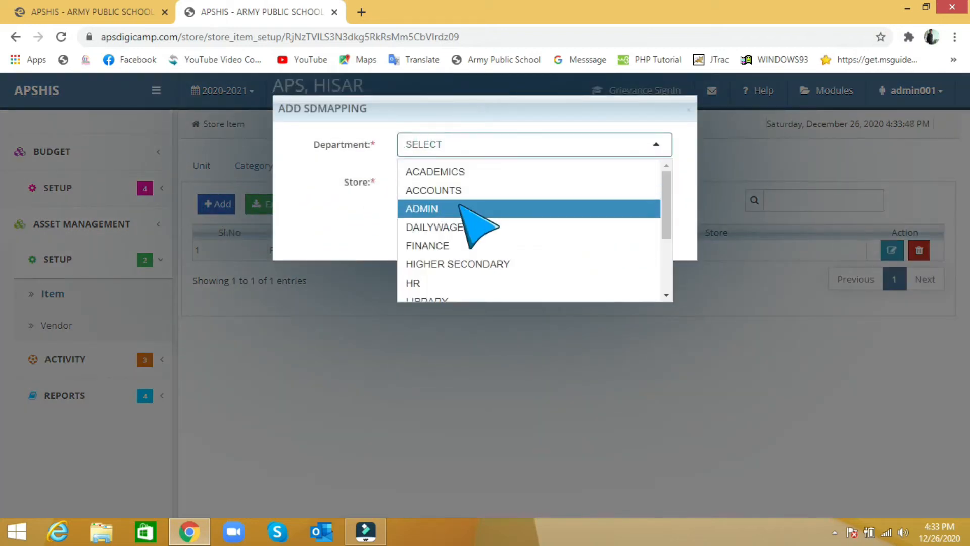
{"action": "left_click", "coordinate": [461, 208]}
{"action": "left_click", "coordinate": [489, 147]}
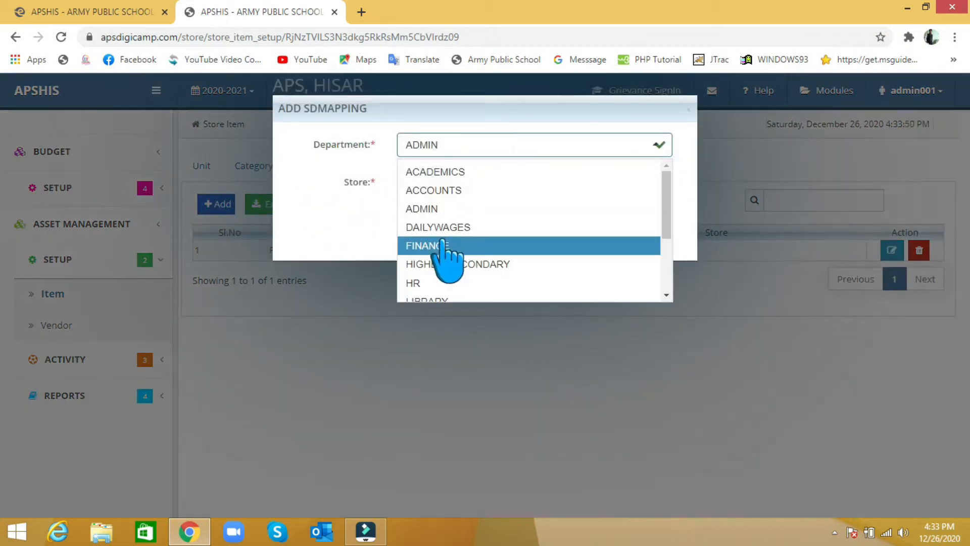
{"action": "left_click", "coordinate": [440, 244]}
{"action": "left_click", "coordinate": [480, 183]}
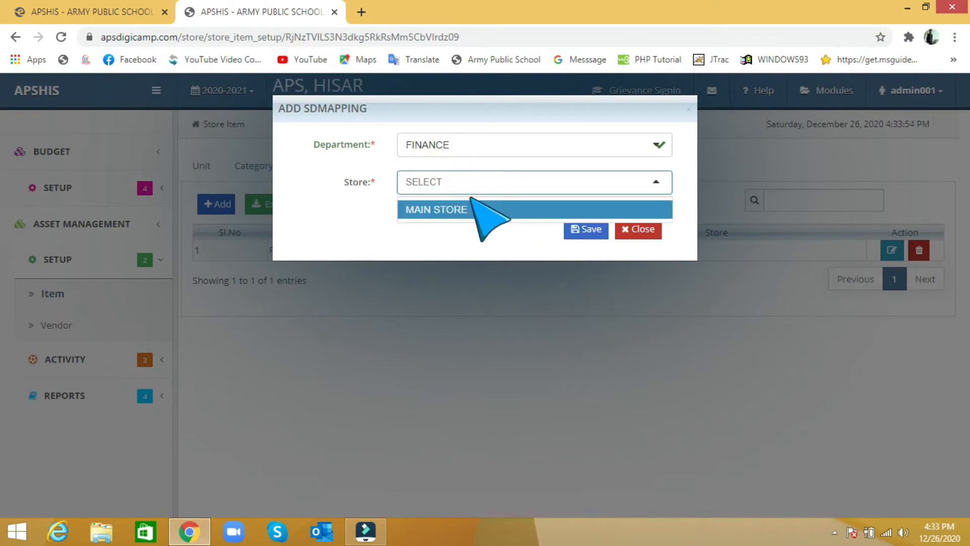
{"action": "left_click", "coordinate": [638, 235]}
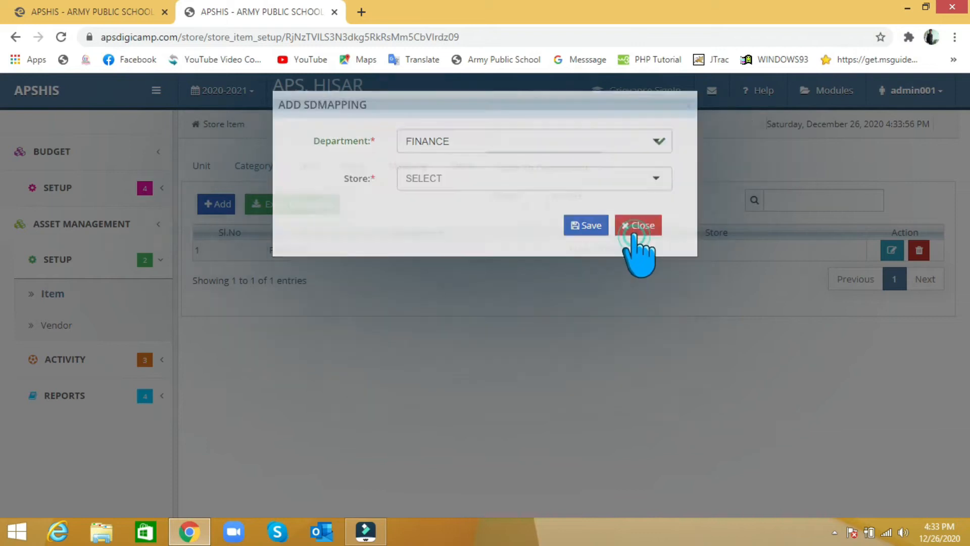
View the vendor master list and open the Asset Receive page of the asset management activities.
{"action": "left_click", "coordinate": [58, 324]}
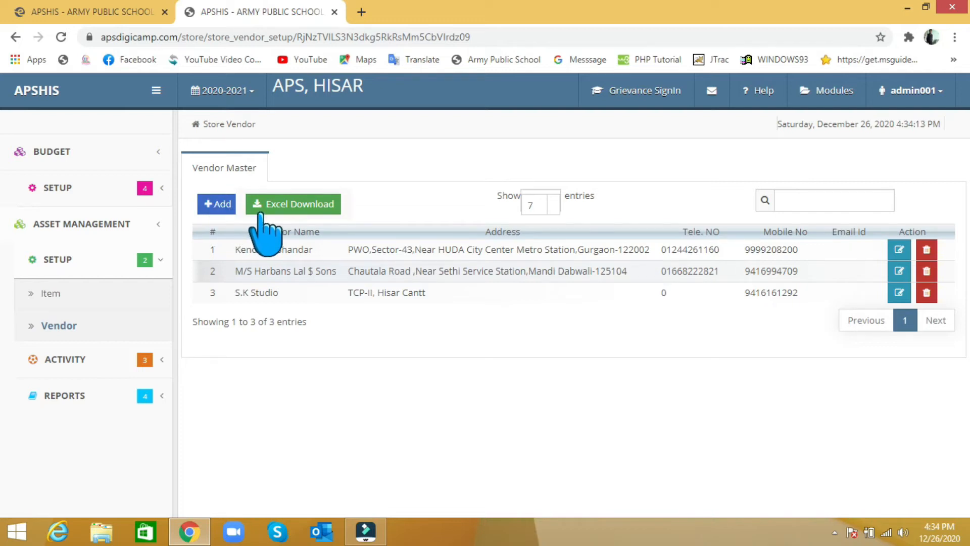
{"action": "left_click", "coordinate": [163, 359]}
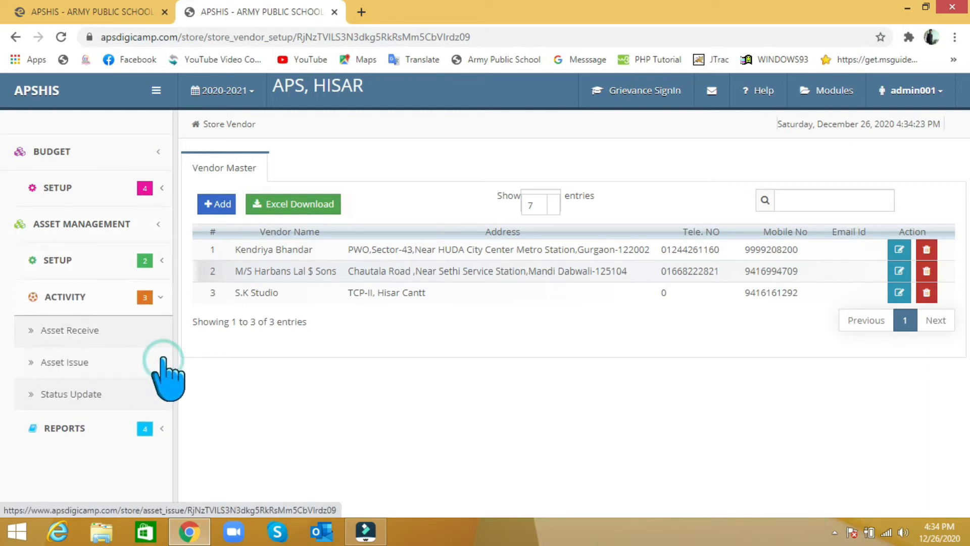
{"action": "left_click", "coordinate": [97, 332]}
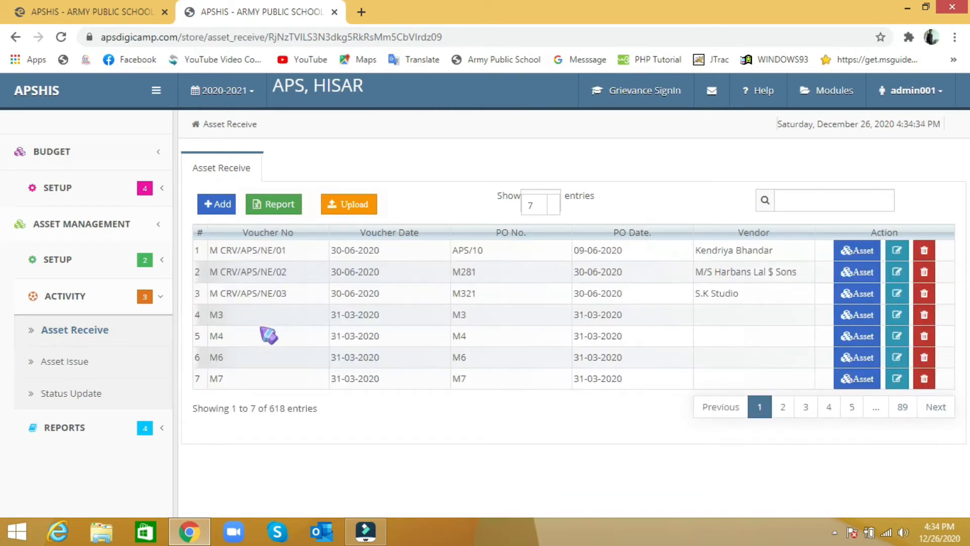
Start a new asset receive entry, view its voucher fields, choose Kendriya Bhandar as vendor, and close without saving.
{"action": "left_click", "coordinate": [216, 204]}
{"action": "left_click", "coordinate": [401, 157]}
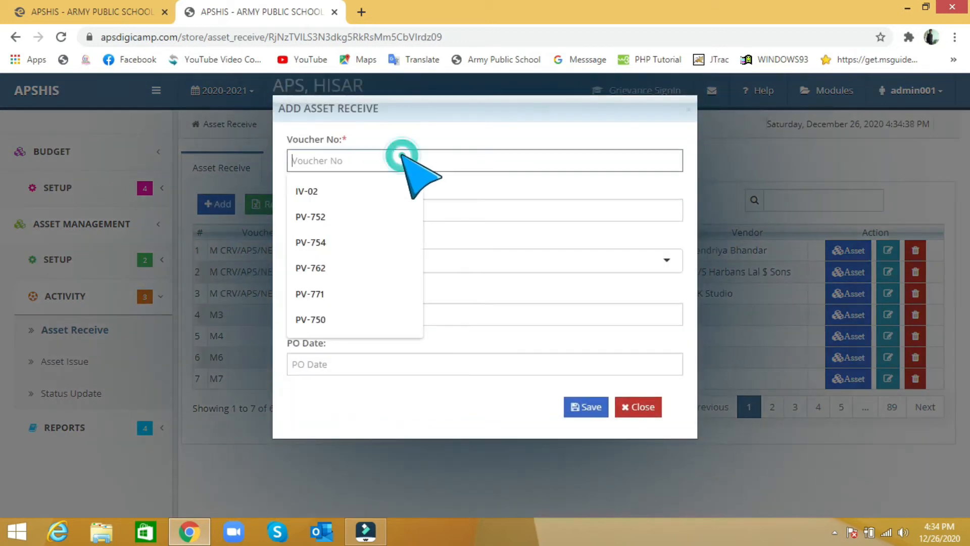
{"action": "left_click", "coordinate": [454, 203]}
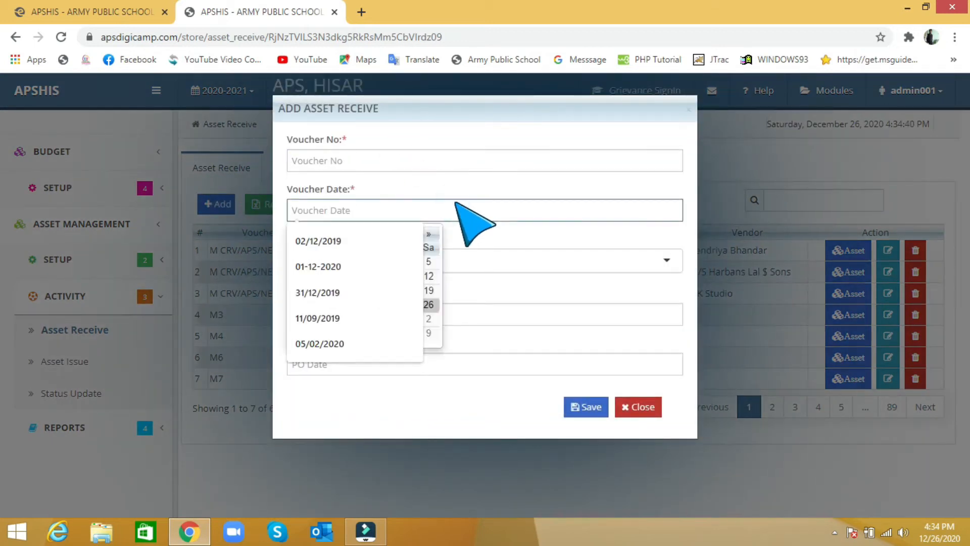
{"action": "left_click", "coordinate": [481, 259]}
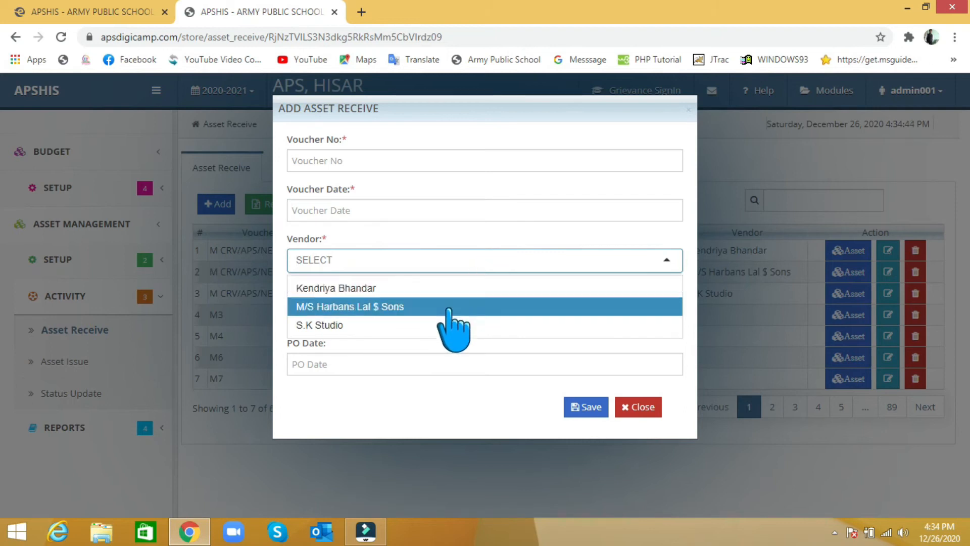
{"action": "left_click", "coordinate": [450, 288]}
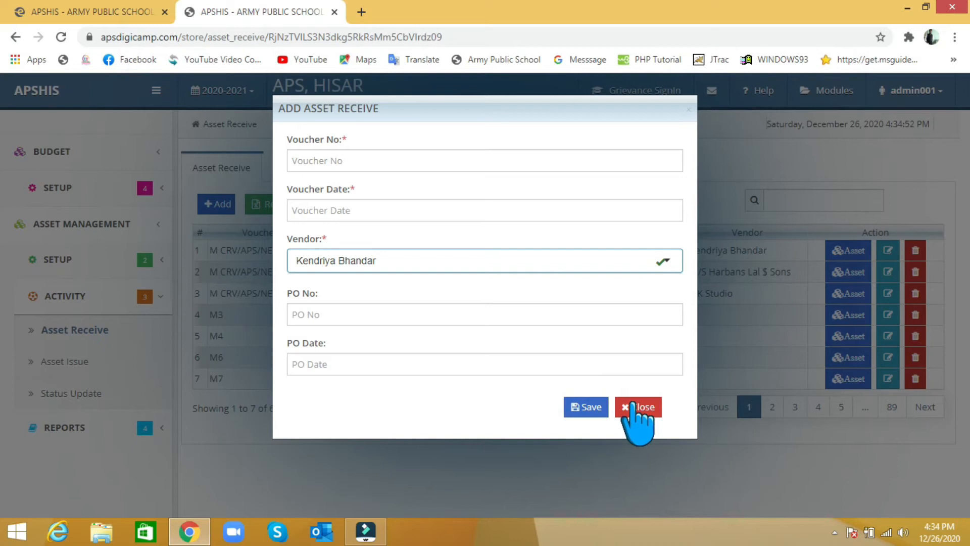
{"action": "left_click", "coordinate": [638, 407]}
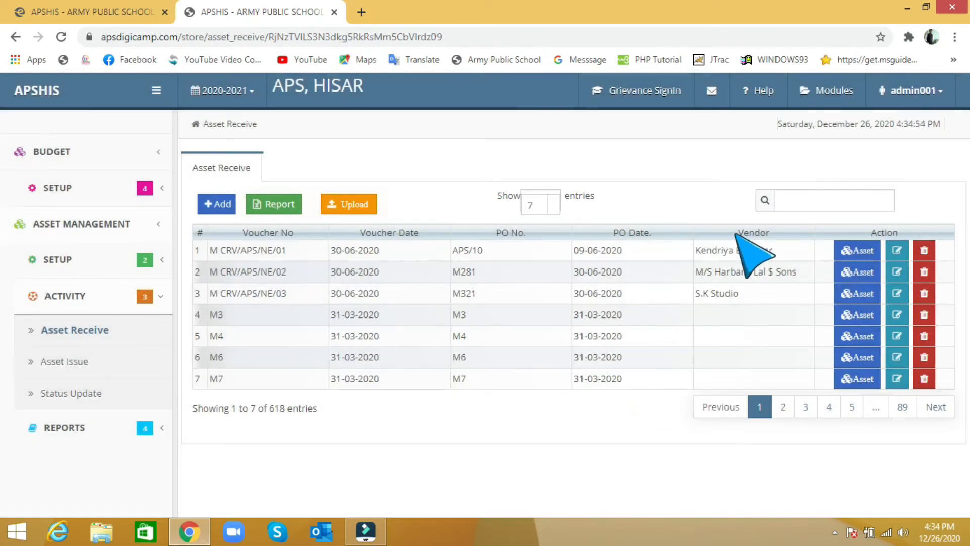
In the asset details of voucher M CRV/APS/NE/01, enter item 06 Class Rooms and 02 Toilet Blocks with quantity 5, rate 100.00 and tax 0.
{"action": "left_click", "coordinate": [865, 251]}
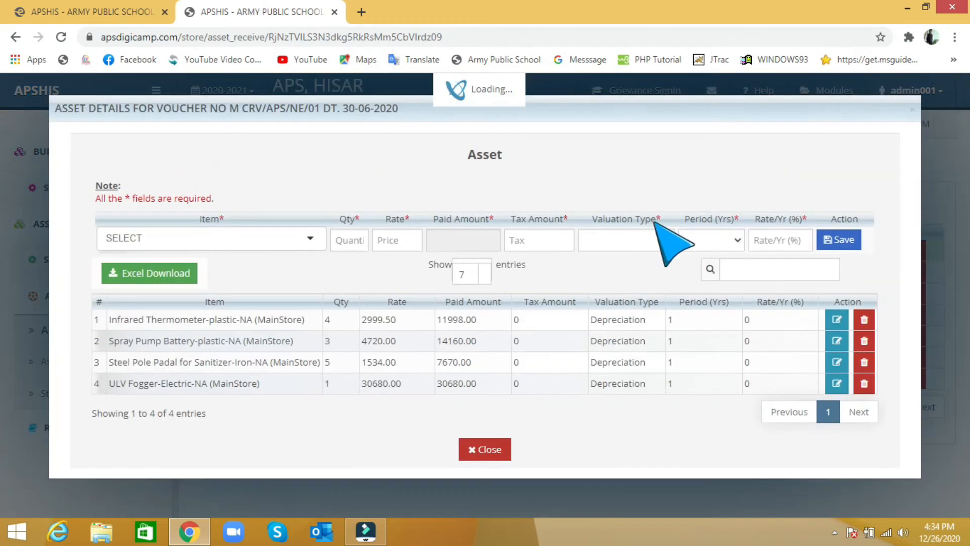
{"action": "left_click", "coordinate": [295, 238]}
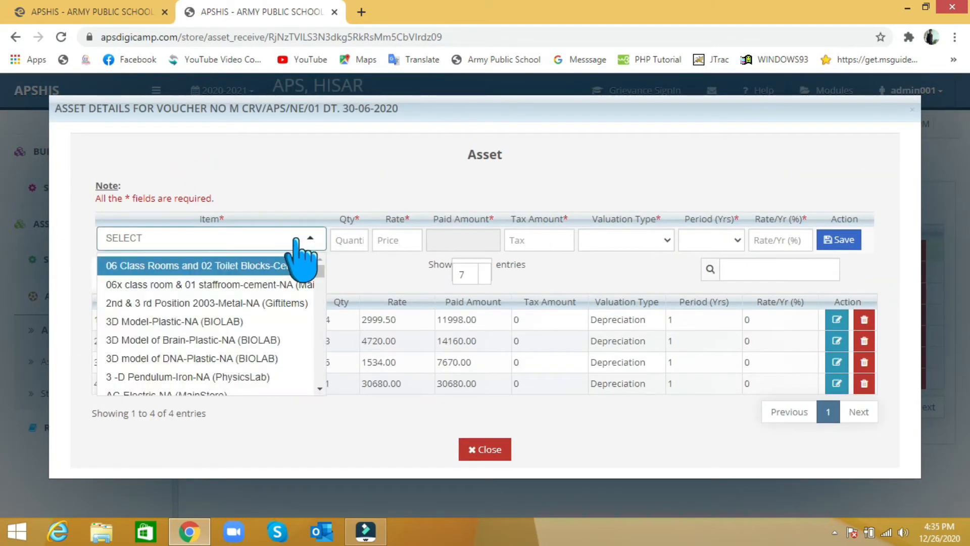
{"action": "left_click", "coordinate": [279, 270]}
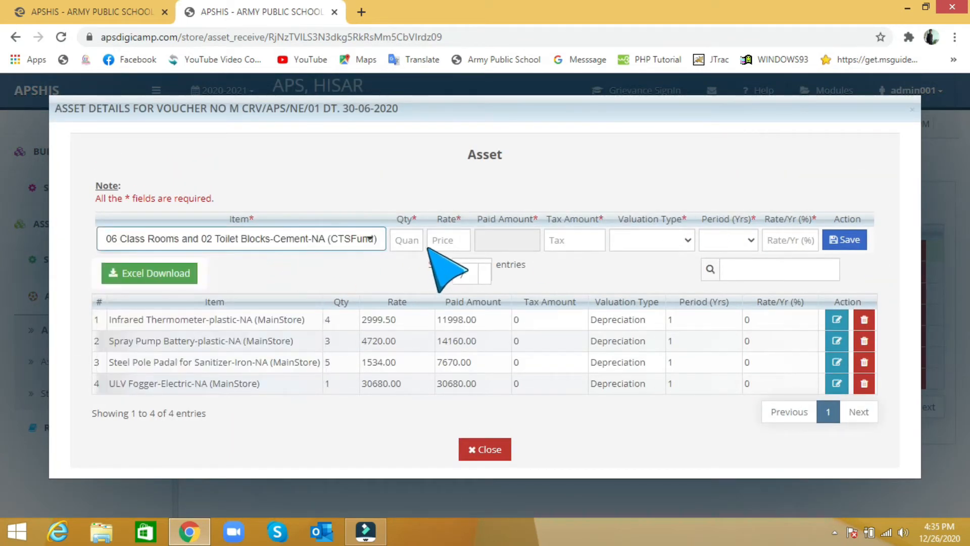
{"action": "left_click", "coordinate": [411, 240]}
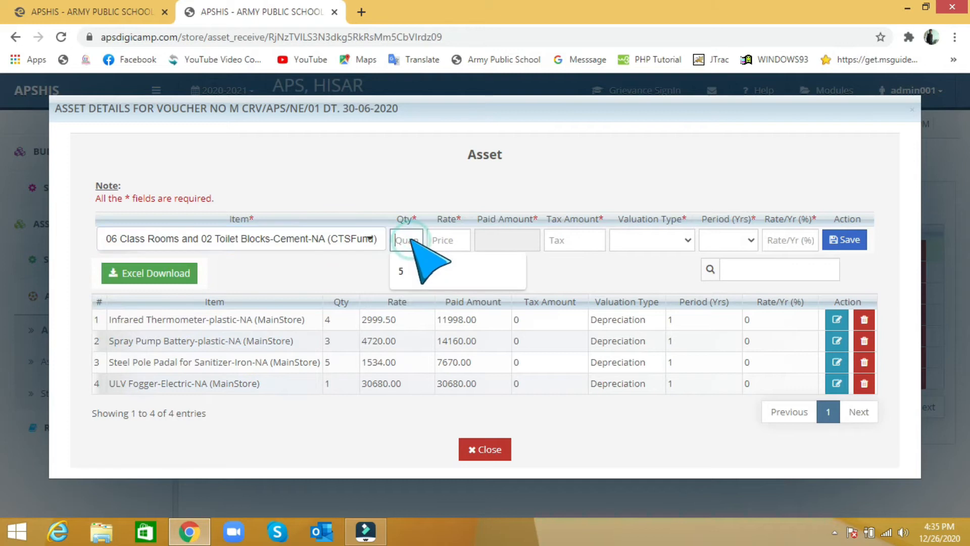
{"action": "left_click", "coordinate": [409, 270]}
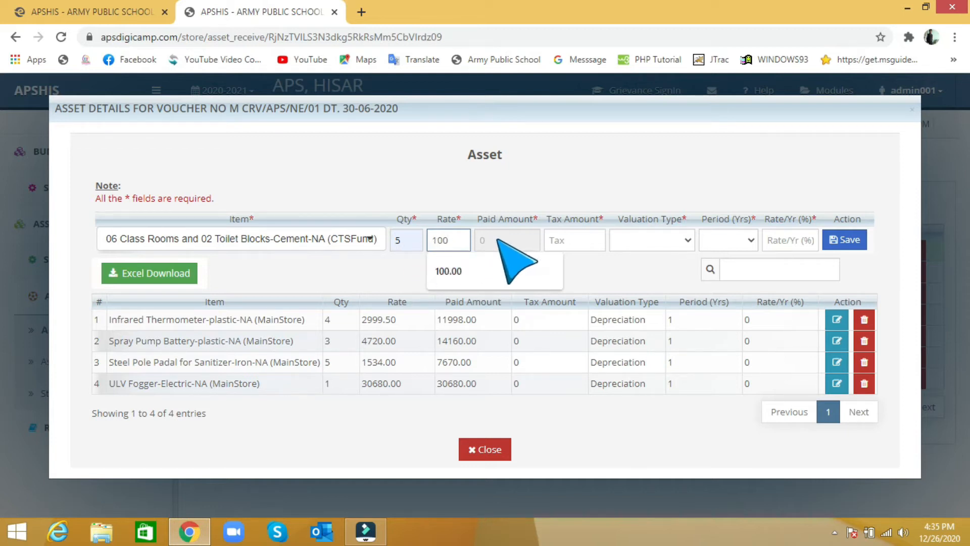
{"action": "left_click", "coordinate": [521, 196]}
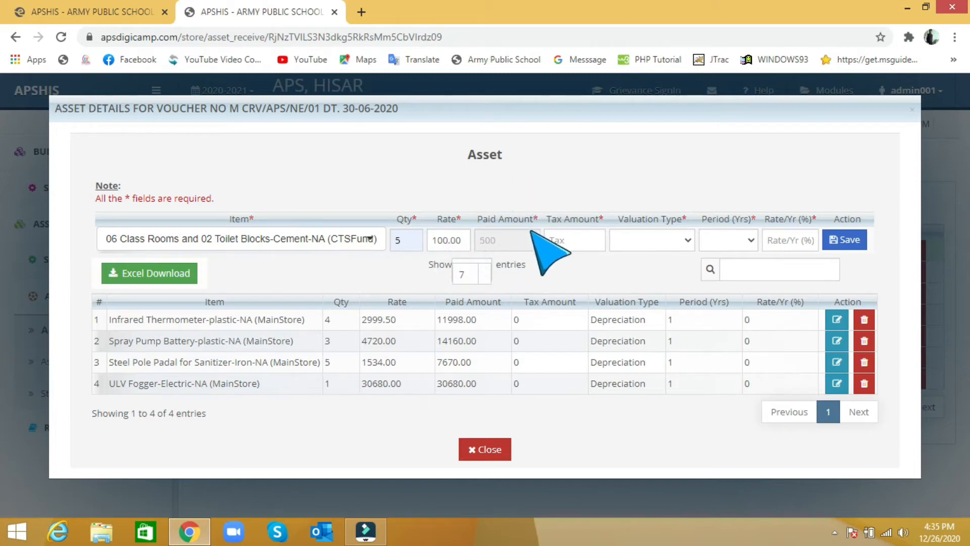
{"action": "left_click", "coordinate": [580, 243]}
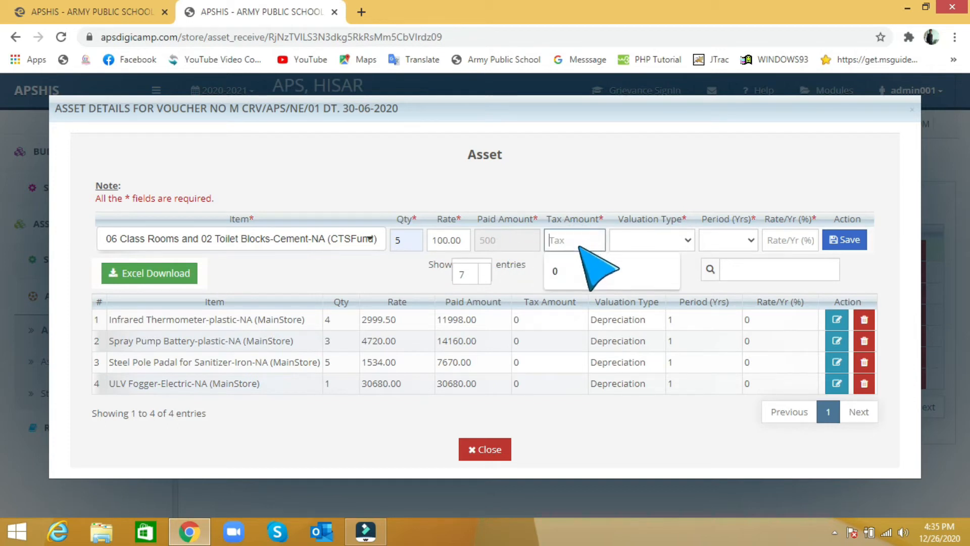
{"action": "left_click", "coordinate": [586, 275]}
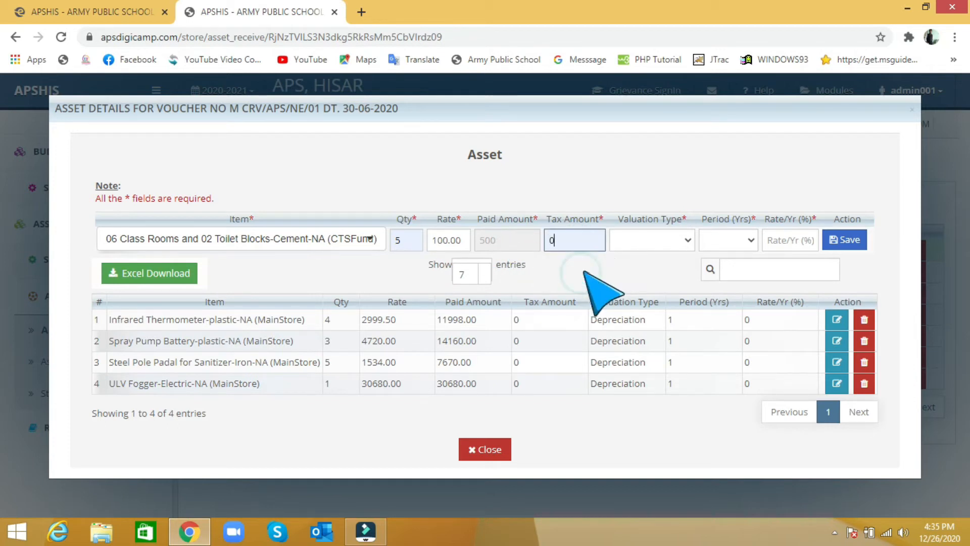
View the valuation type and period options and the yearly rate field, and close the asset details without saving.
{"action": "left_click", "coordinate": [684, 242]}
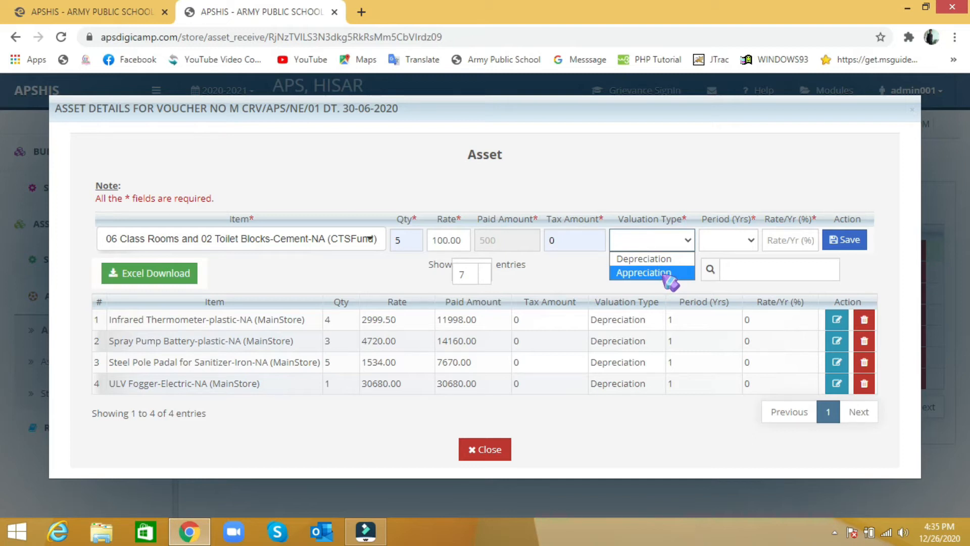
{"action": "left_click", "coordinate": [736, 241]}
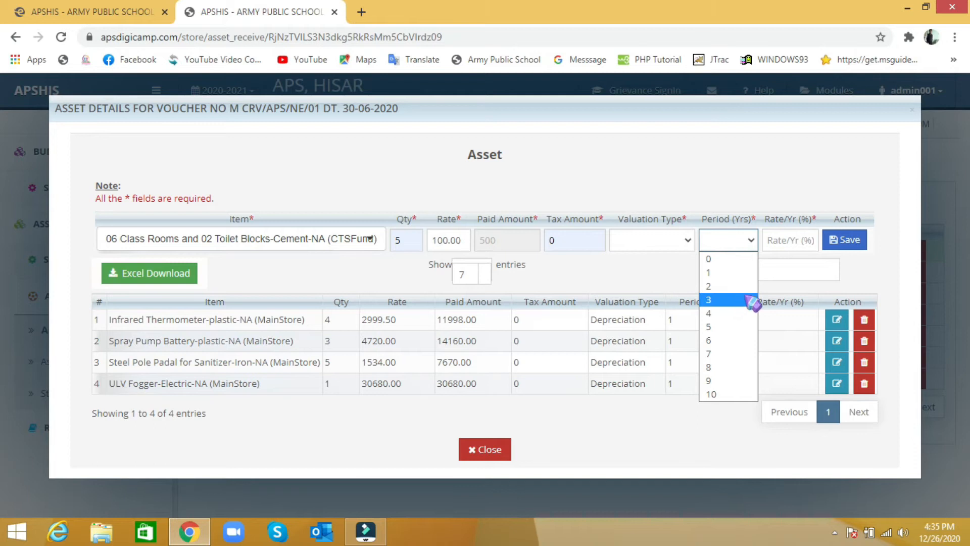
{"action": "left_click", "coordinate": [786, 255]}
{"action": "left_click", "coordinate": [787, 240]}
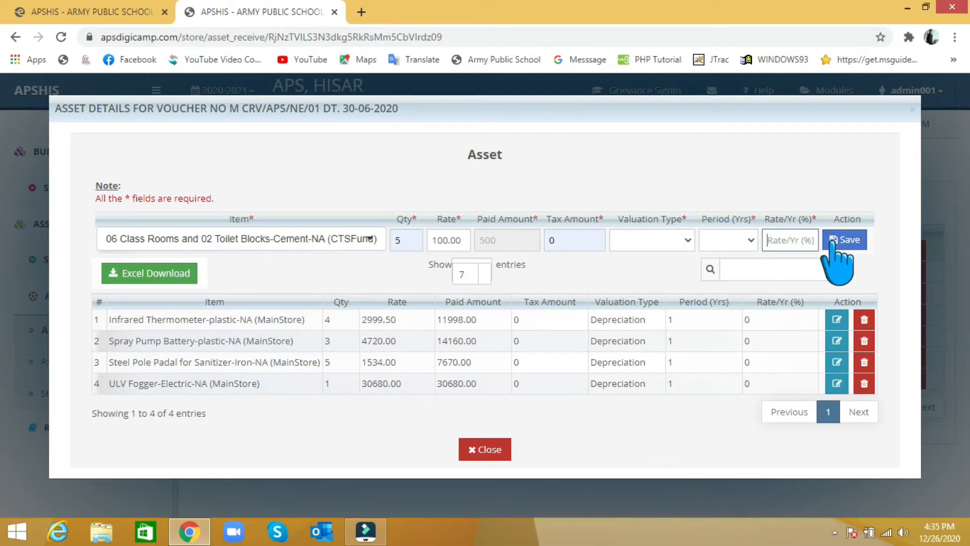
{"action": "left_click", "coordinate": [581, 273]}
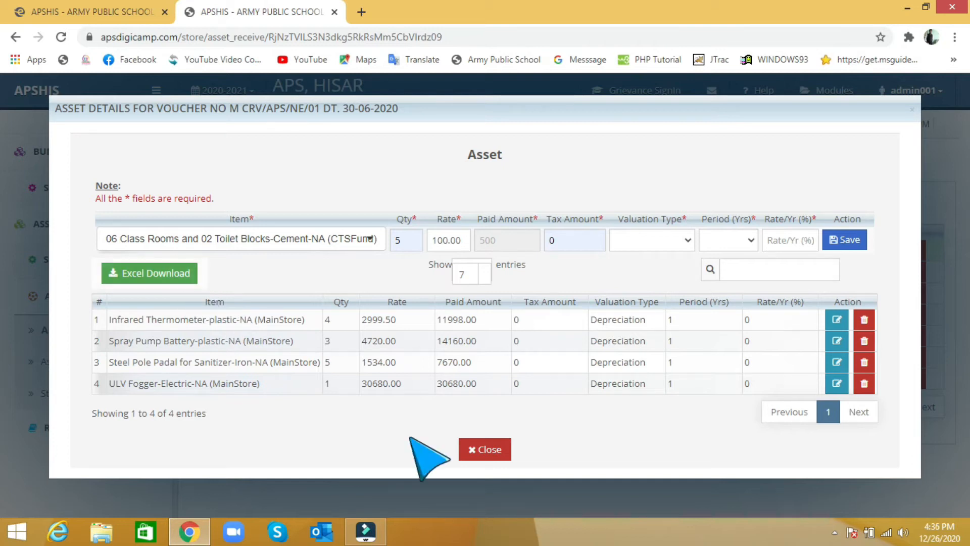
{"action": "left_click", "coordinate": [465, 449]}
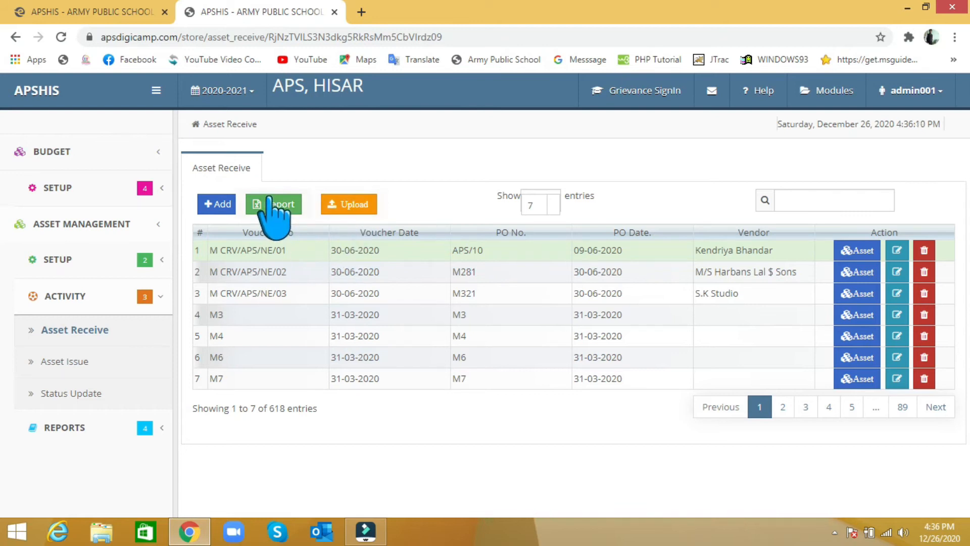
Start a new asset issue with voucher number IV-02 dated 02-12-2019 for the FINANCE department, and close the form without saving.
{"action": "left_click", "coordinate": [97, 366]}
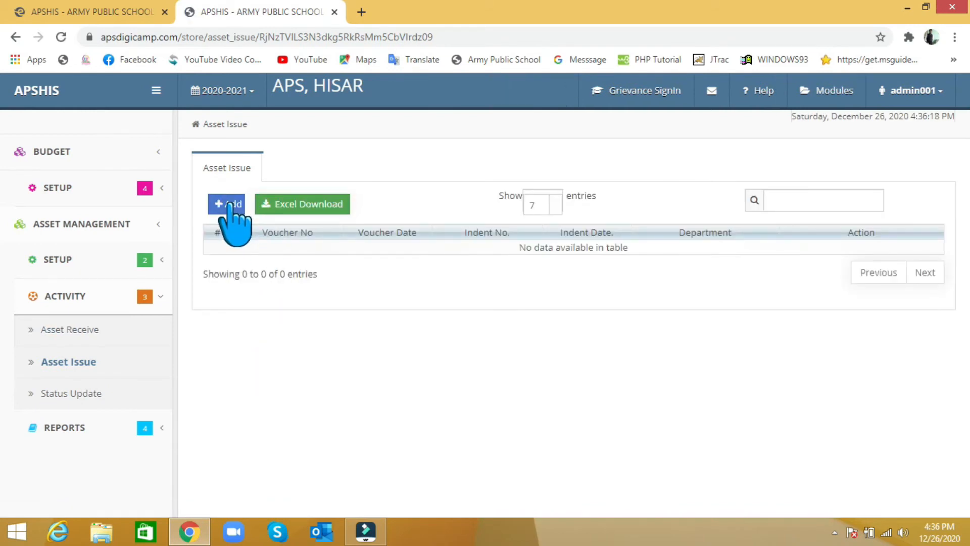
{"action": "left_click", "coordinate": [233, 207]}
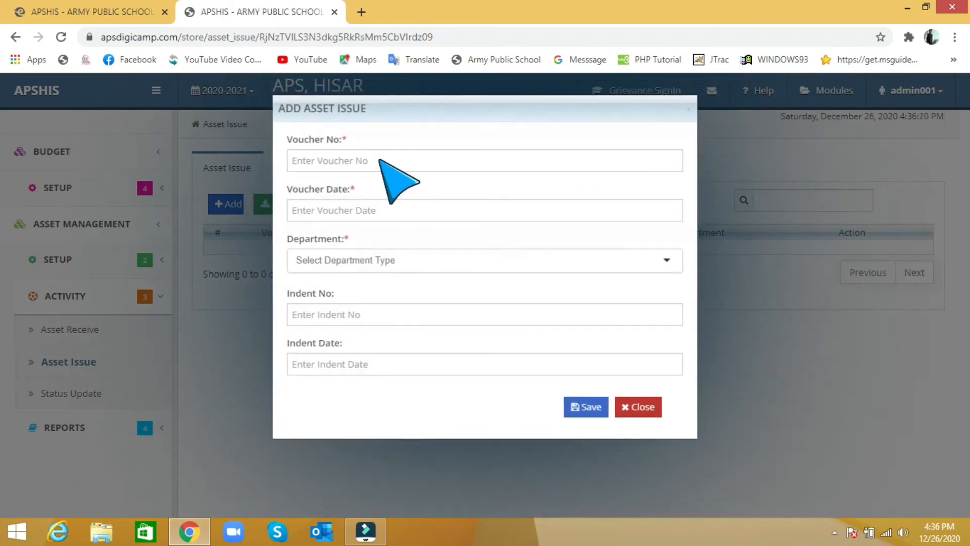
{"action": "left_click", "coordinate": [382, 160]}
{"action": "left_click", "coordinate": [373, 192]}
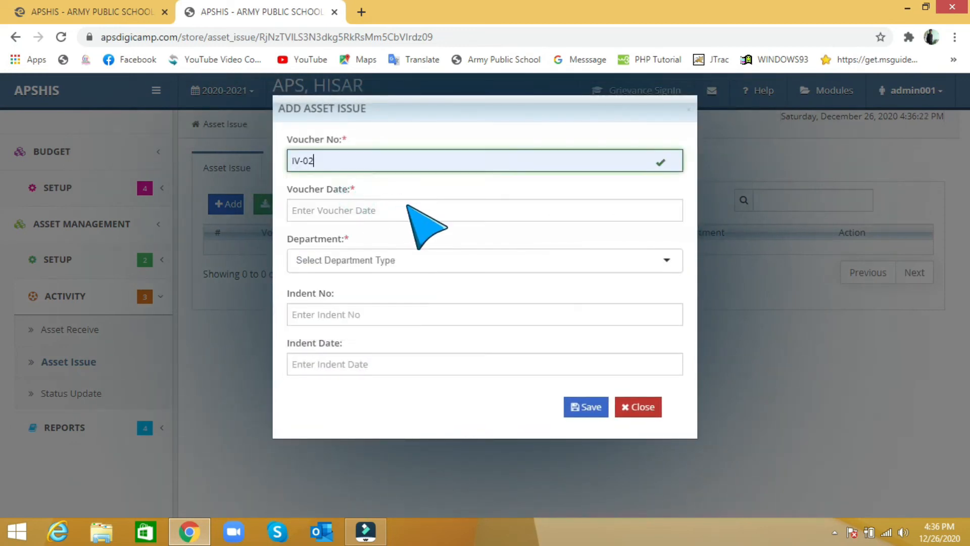
{"action": "left_click", "coordinate": [408, 208]}
{"action": "left_click", "coordinate": [374, 241]}
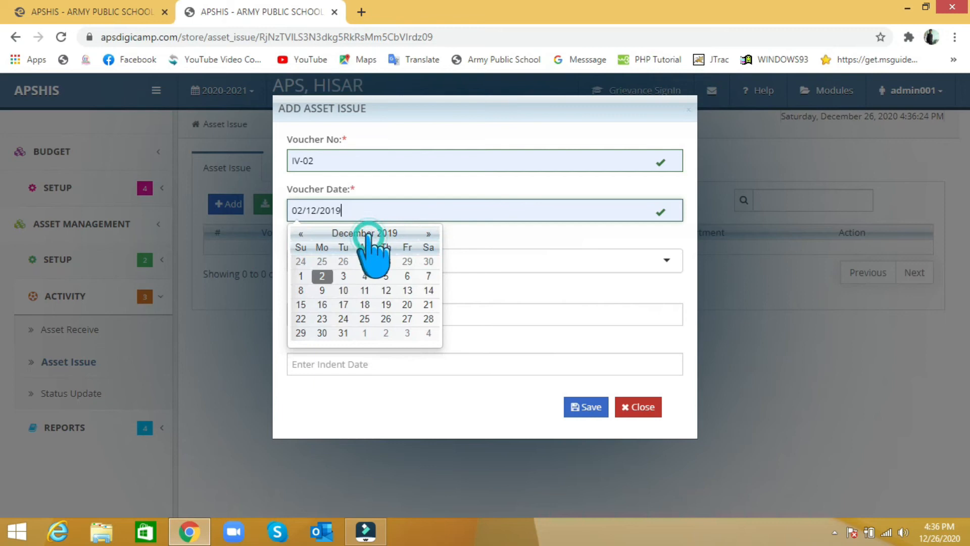
{"action": "left_click", "coordinate": [480, 259]}
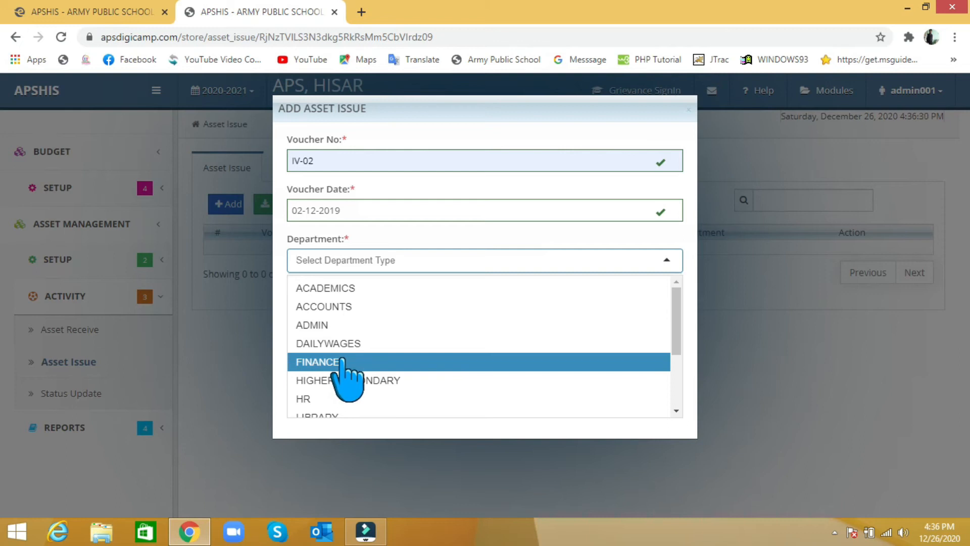
{"action": "left_click", "coordinate": [342, 362]}
{"action": "left_click", "coordinate": [397, 309]}
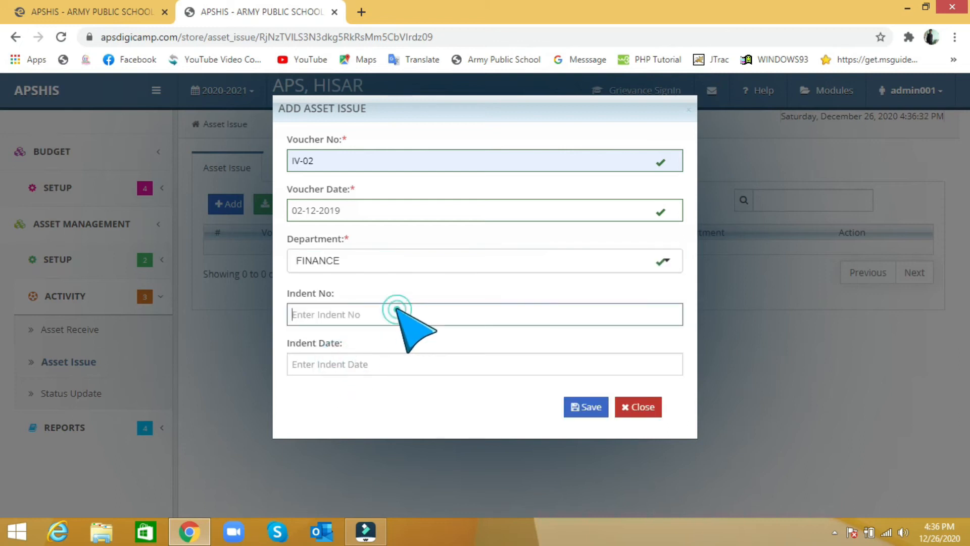
{"action": "left_click", "coordinate": [418, 286]}
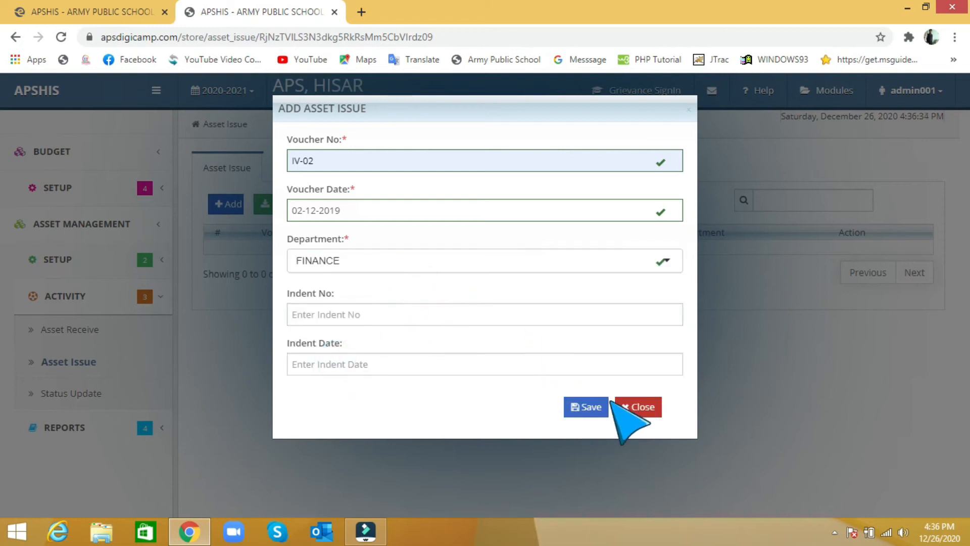
{"action": "left_click", "coordinate": [639, 408]}
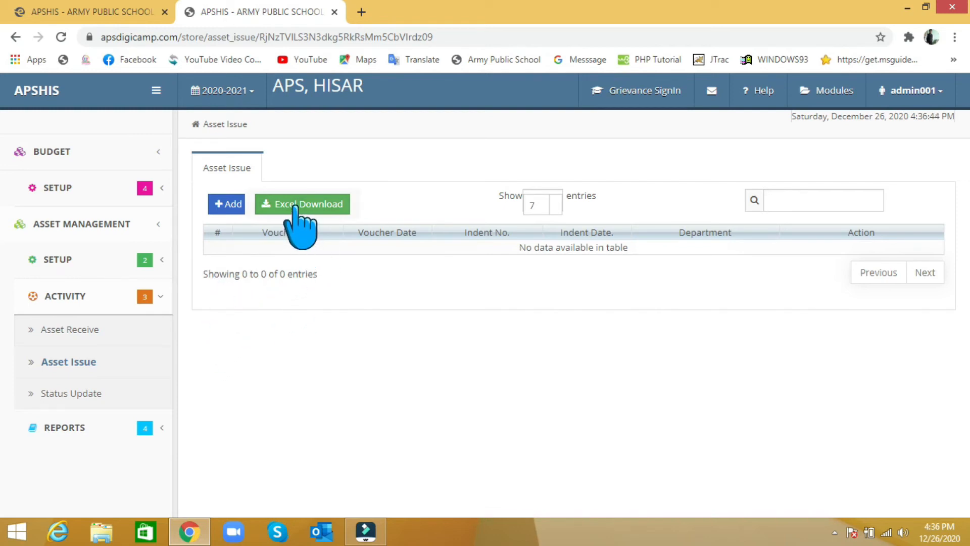
Open the status update form for the doorfitted-Glass item, try the REPAIRABLE and UNSERVICABLE options, and close it without updating.
{"action": "left_click", "coordinate": [86, 394]}
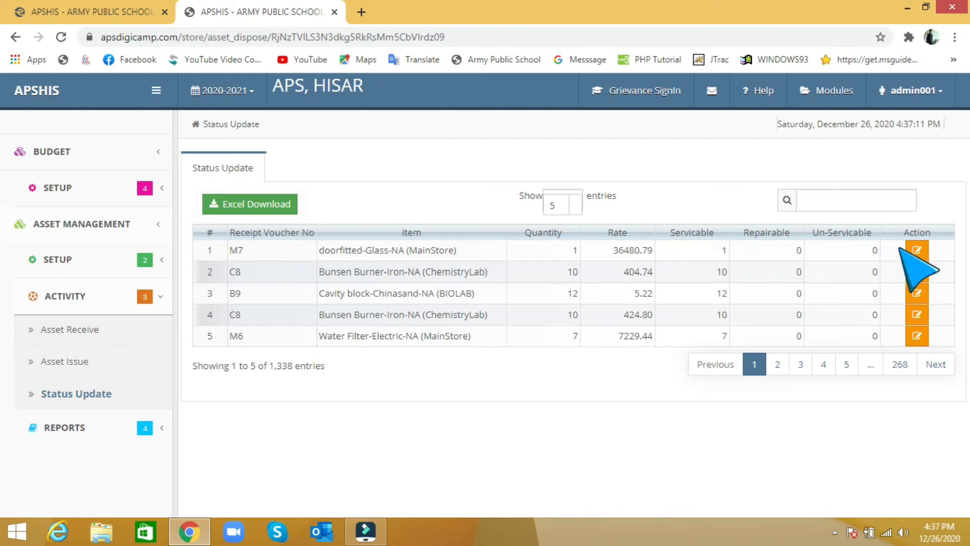
{"action": "left_click", "coordinate": [916, 250]}
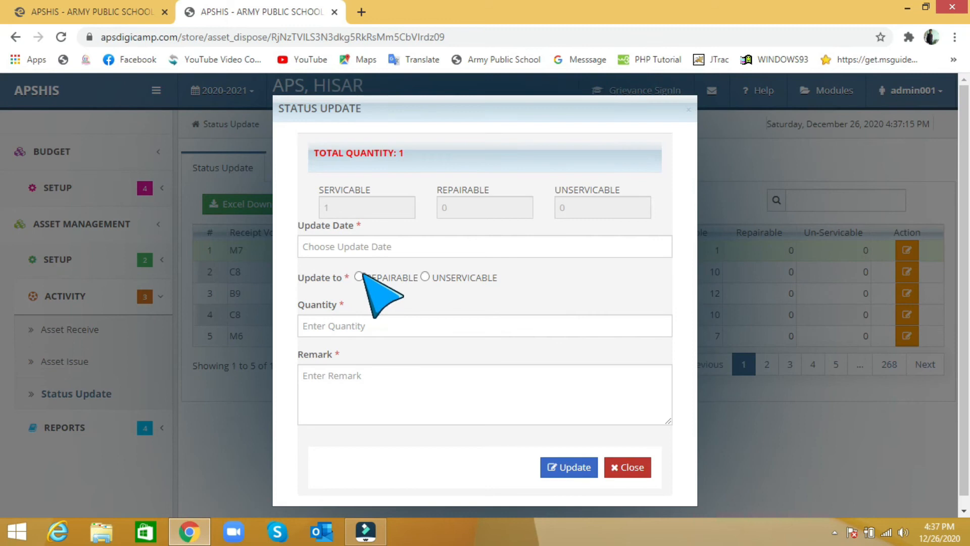
{"action": "left_click", "coordinate": [365, 248]}
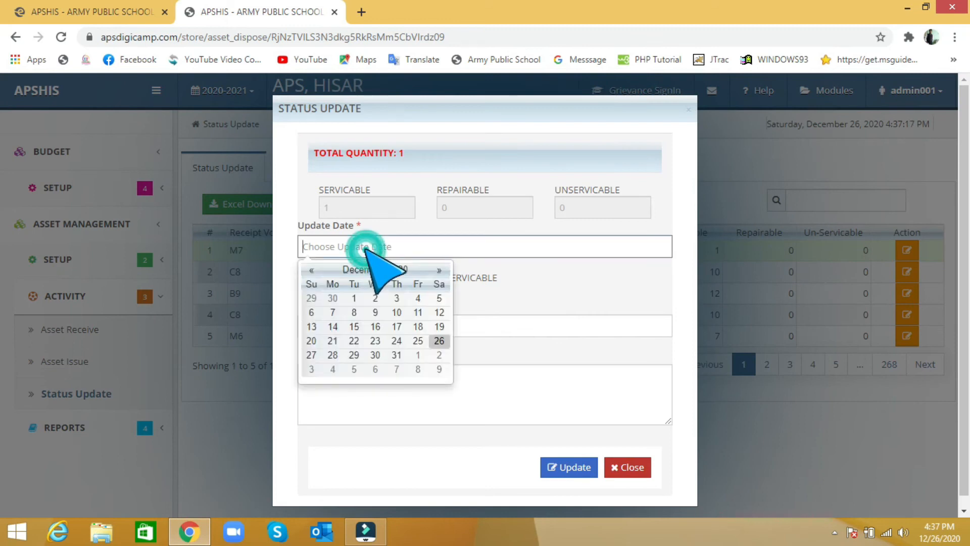
{"action": "left_click", "coordinate": [466, 209]}
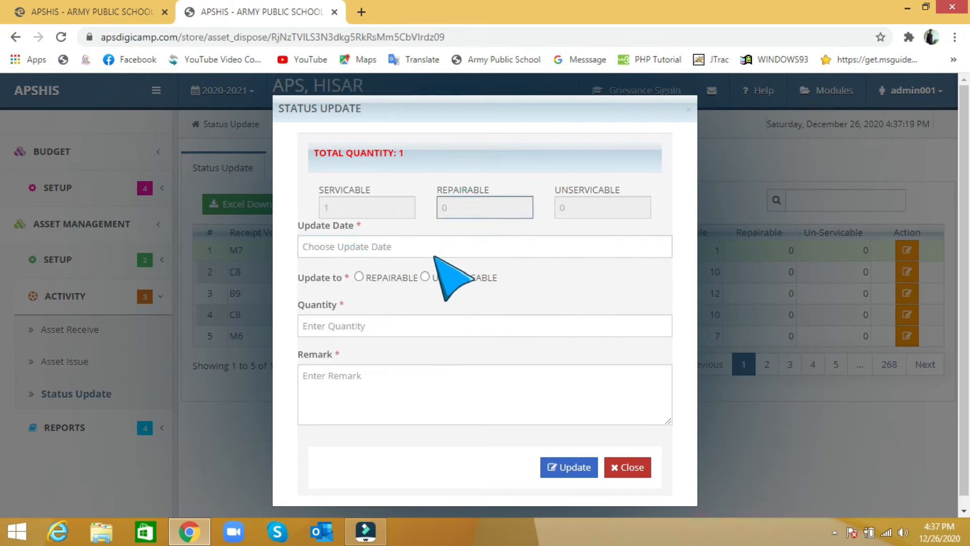
{"action": "left_click", "coordinate": [393, 281]}
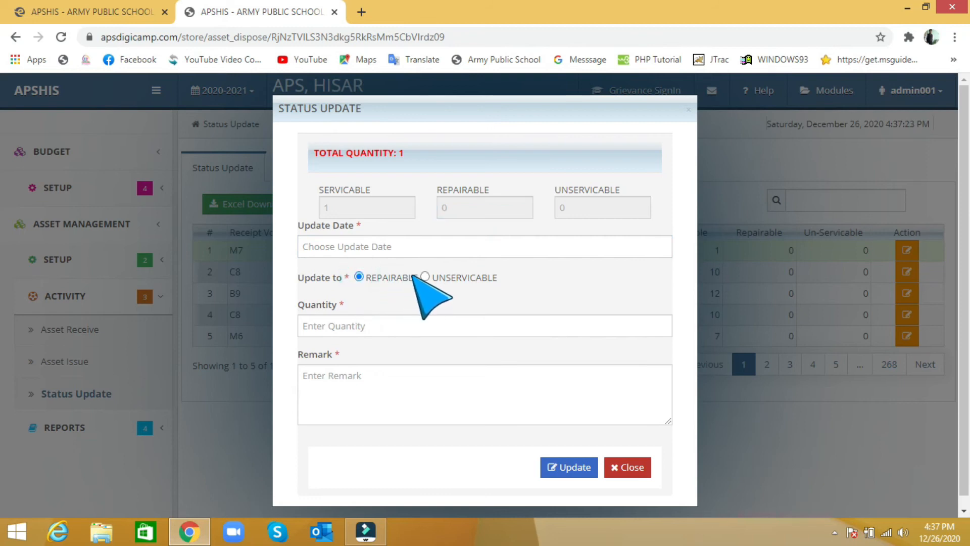
{"action": "left_click", "coordinate": [425, 277]}
{"action": "left_click", "coordinate": [386, 326]}
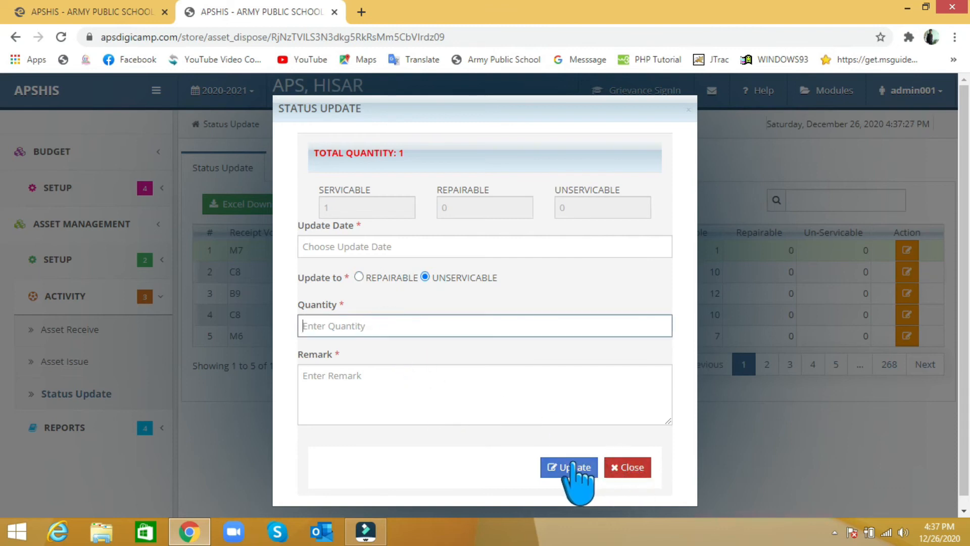
{"action": "left_click", "coordinate": [628, 467]}
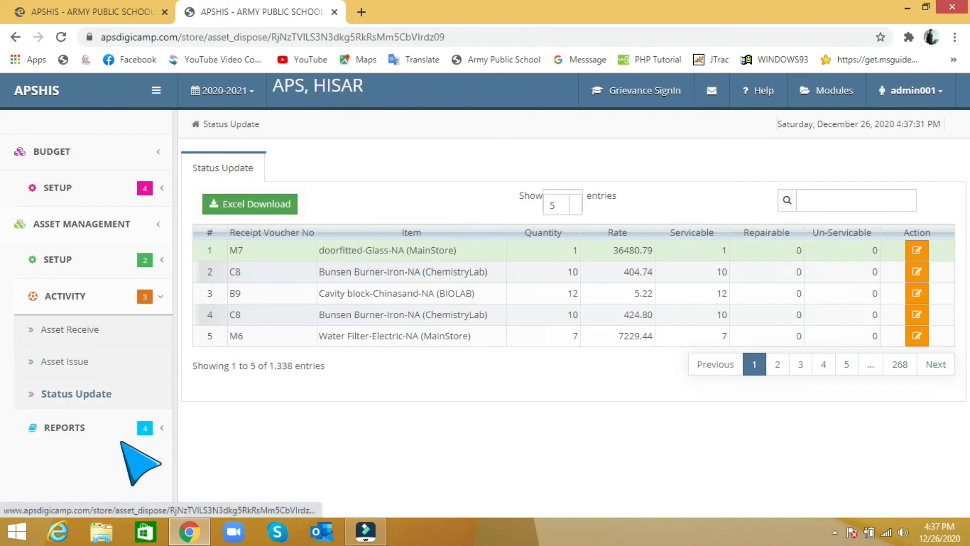
View the Asset Received and Asset Issued reports of the asset management section.
{"action": "left_click", "coordinate": [123, 428]}
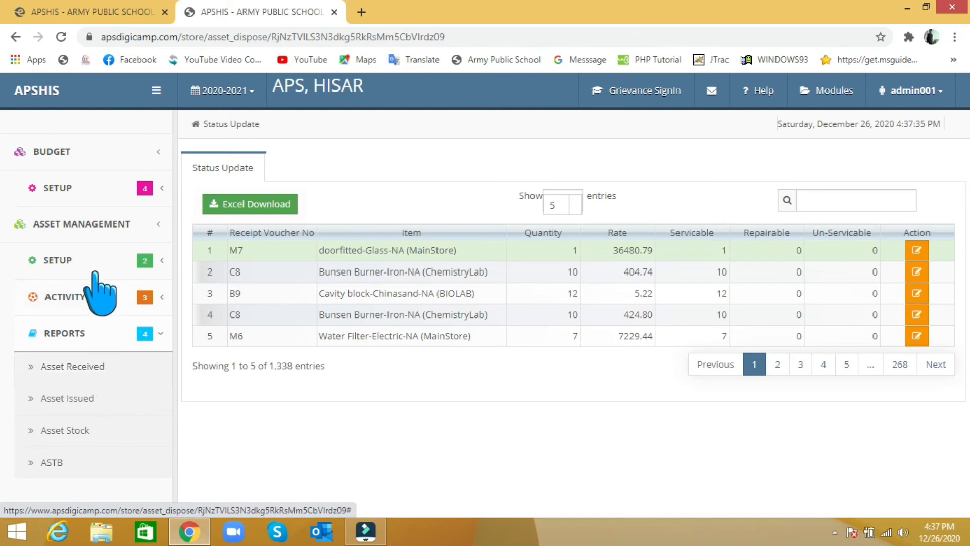
{"action": "left_click", "coordinate": [103, 367]}
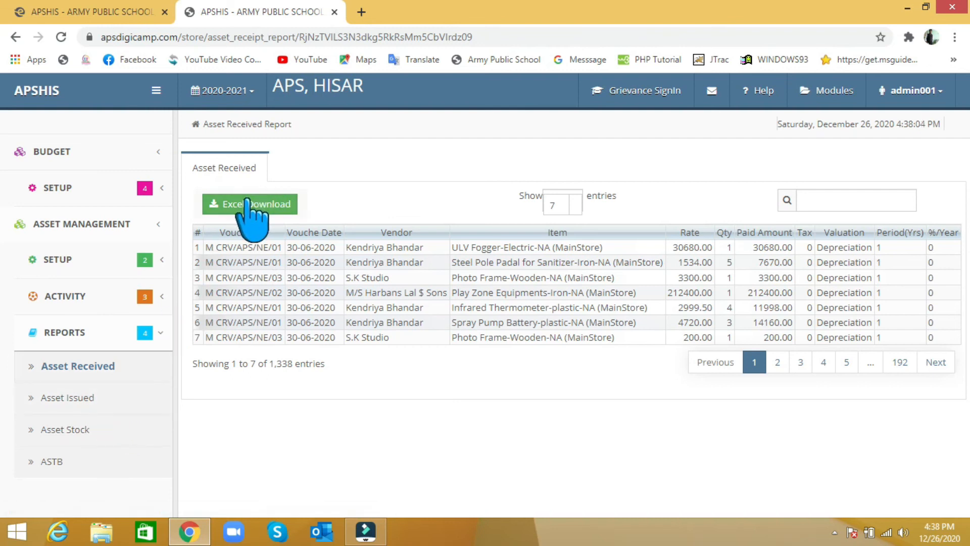
{"action": "left_click", "coordinate": [96, 398]}
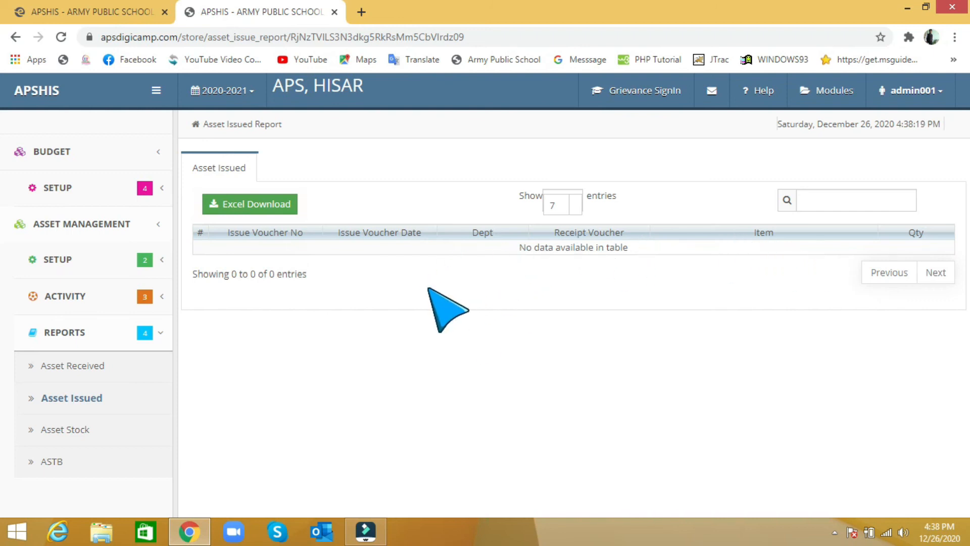
Check the total received, total issued and net balance columns in the Asset Stock report, and open the ASTB report.
{"action": "left_click", "coordinate": [82, 431]}
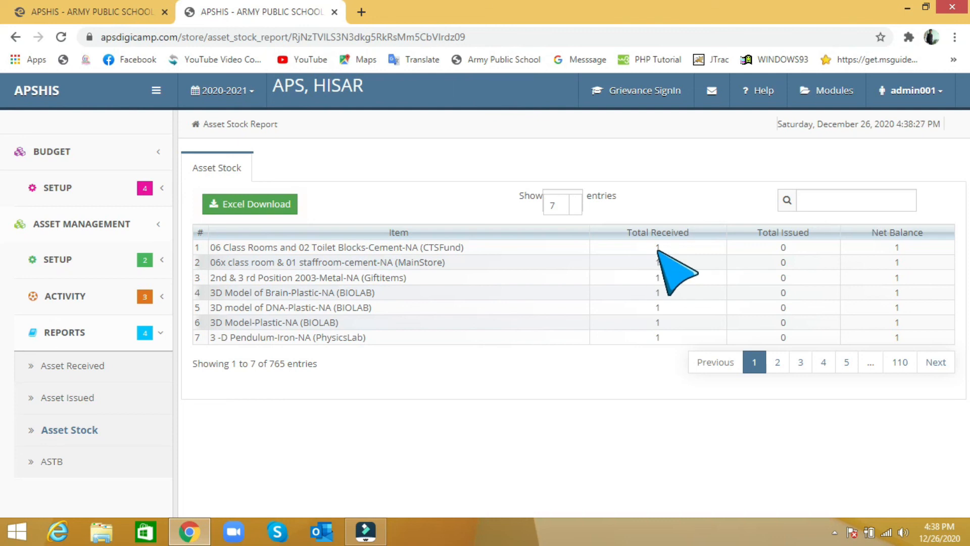
{"action": "left_click", "coordinate": [686, 248]}
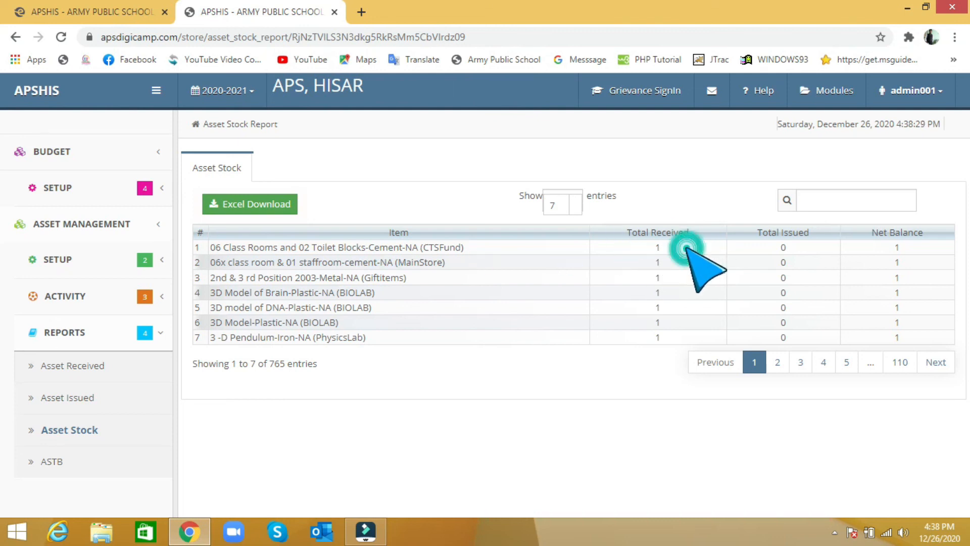
{"action": "double_click", "coordinate": [782, 247]}
{"action": "left_click", "coordinate": [870, 249]}
{"action": "left_click", "coordinate": [870, 248]}
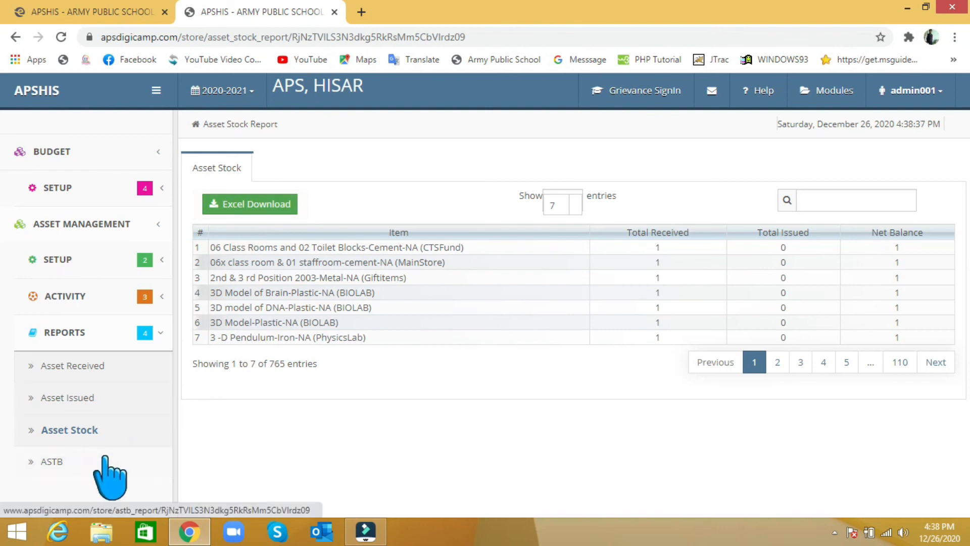
{"action": "left_click", "coordinate": [57, 461]}
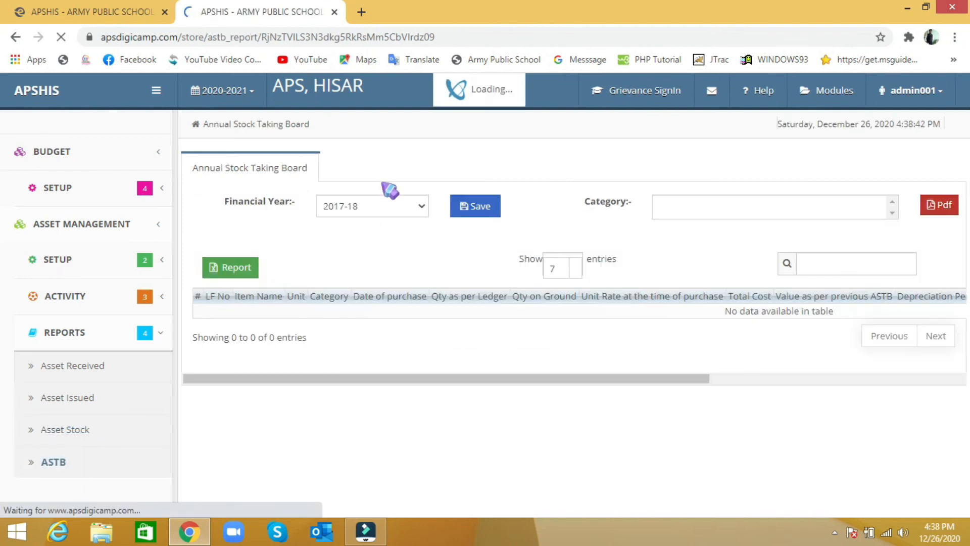
Show the Annual Stock Taking Board report for financial year 2019-20 and filter it to the ChemistryLab category.
{"action": "left_click", "coordinate": [384, 207]}
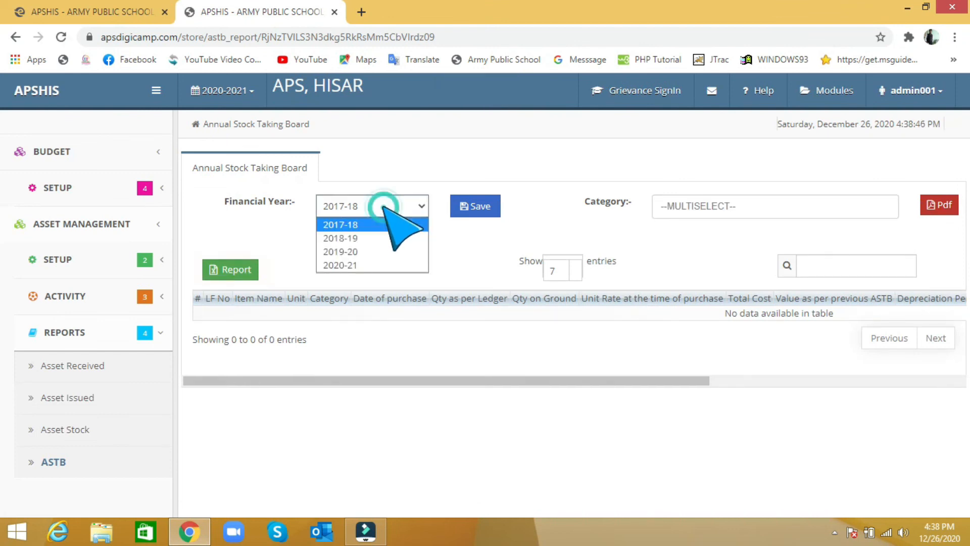
{"action": "left_click", "coordinate": [359, 252]}
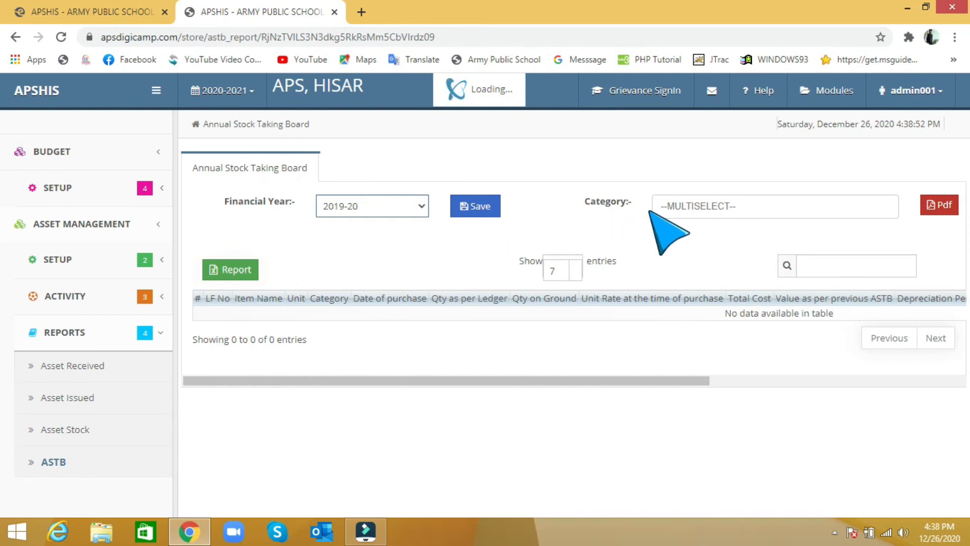
{"action": "left_click", "coordinate": [592, 224]}
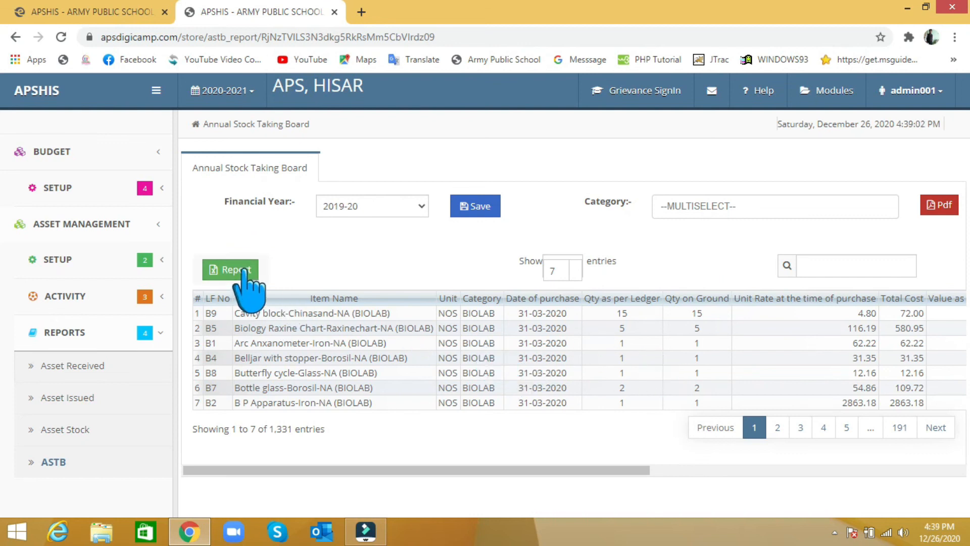
{"action": "left_click", "coordinate": [710, 206]}
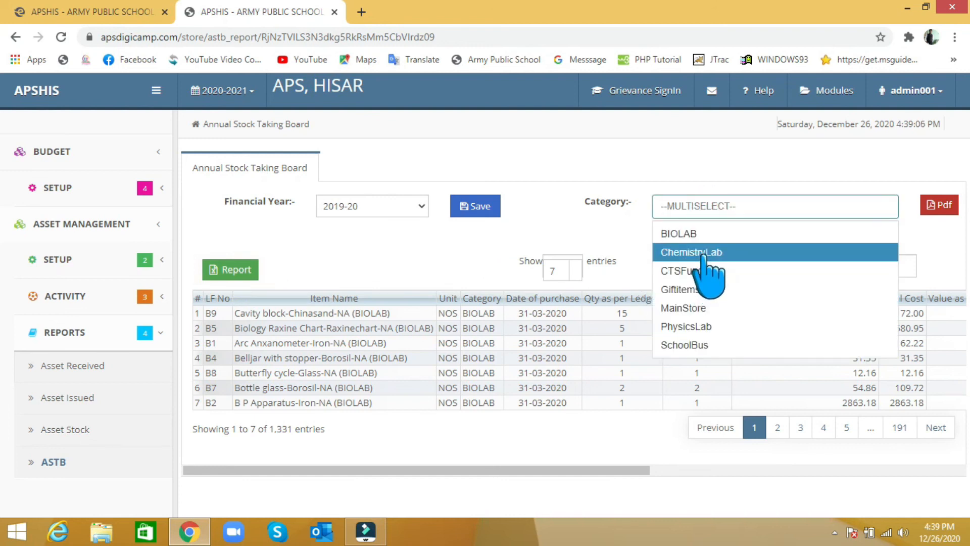
{"action": "left_click", "coordinate": [704, 252]}
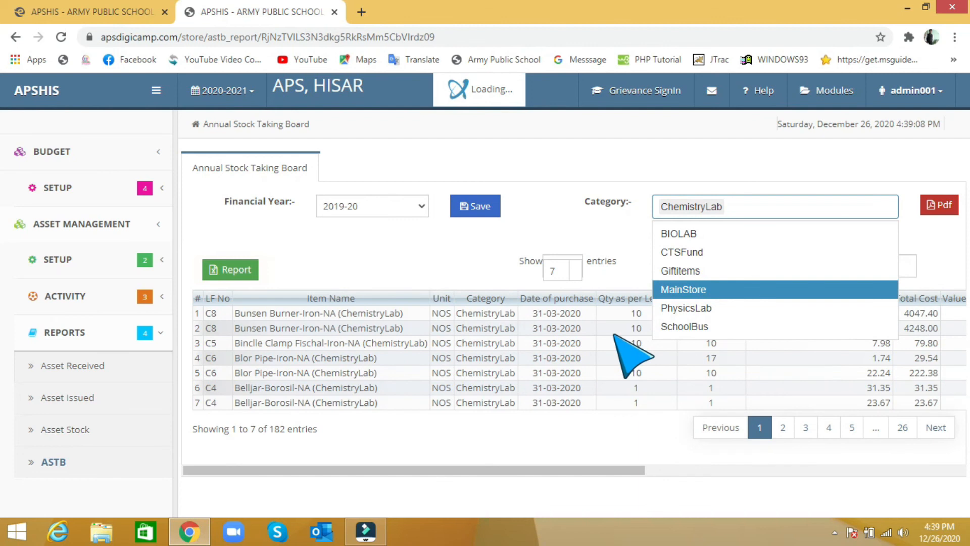
{"action": "left_click", "coordinate": [298, 443]}
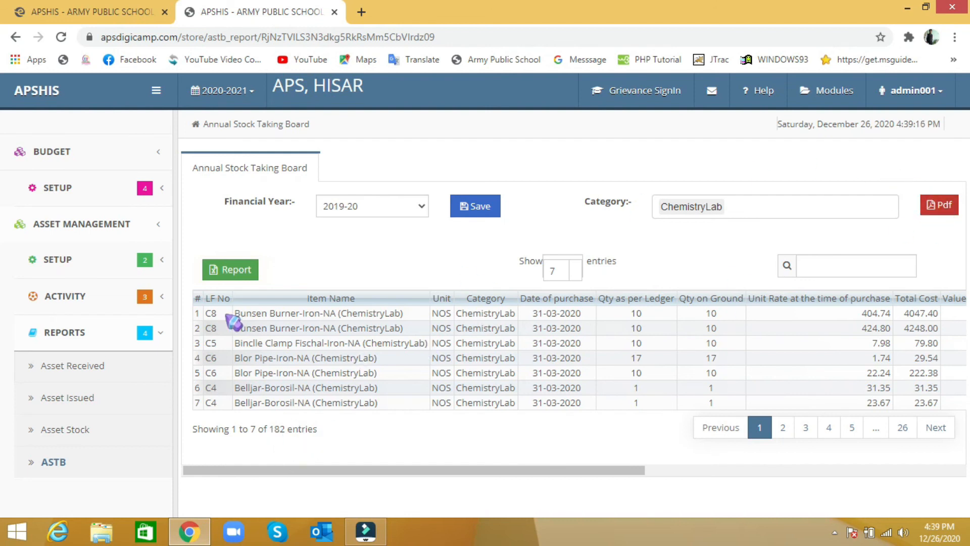
{"action": "left_click", "coordinate": [228, 263]}
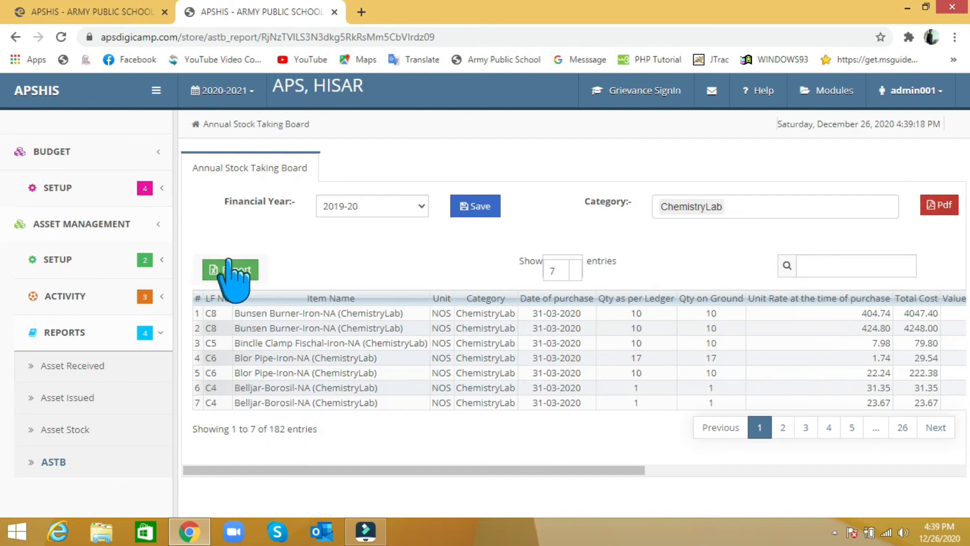
{"action": "left_click", "coordinate": [308, 255]}
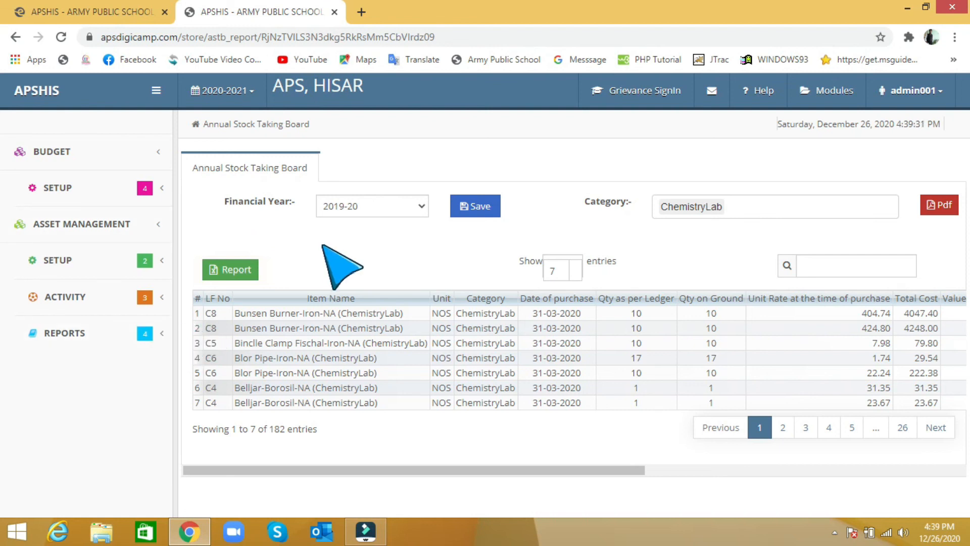
{"action": "left_click", "coordinate": [342, 255]}
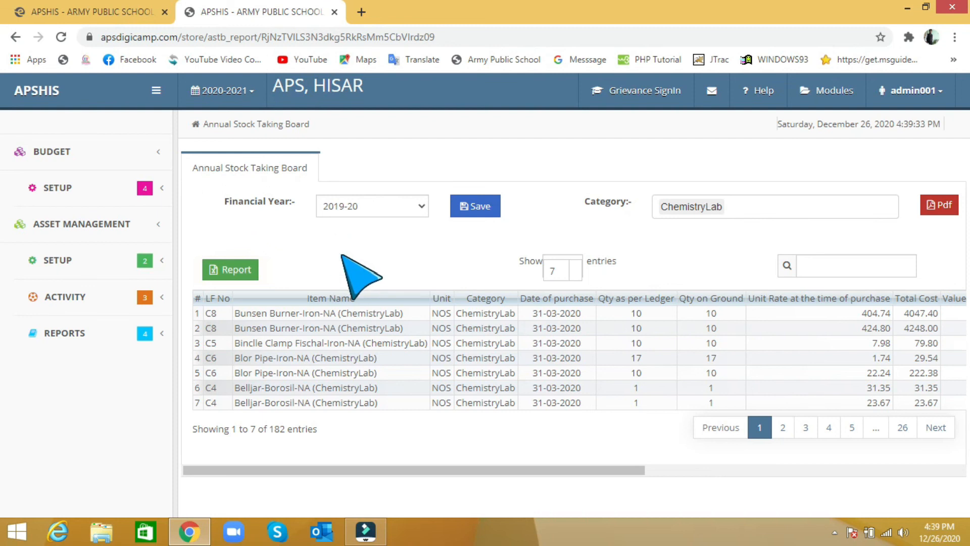